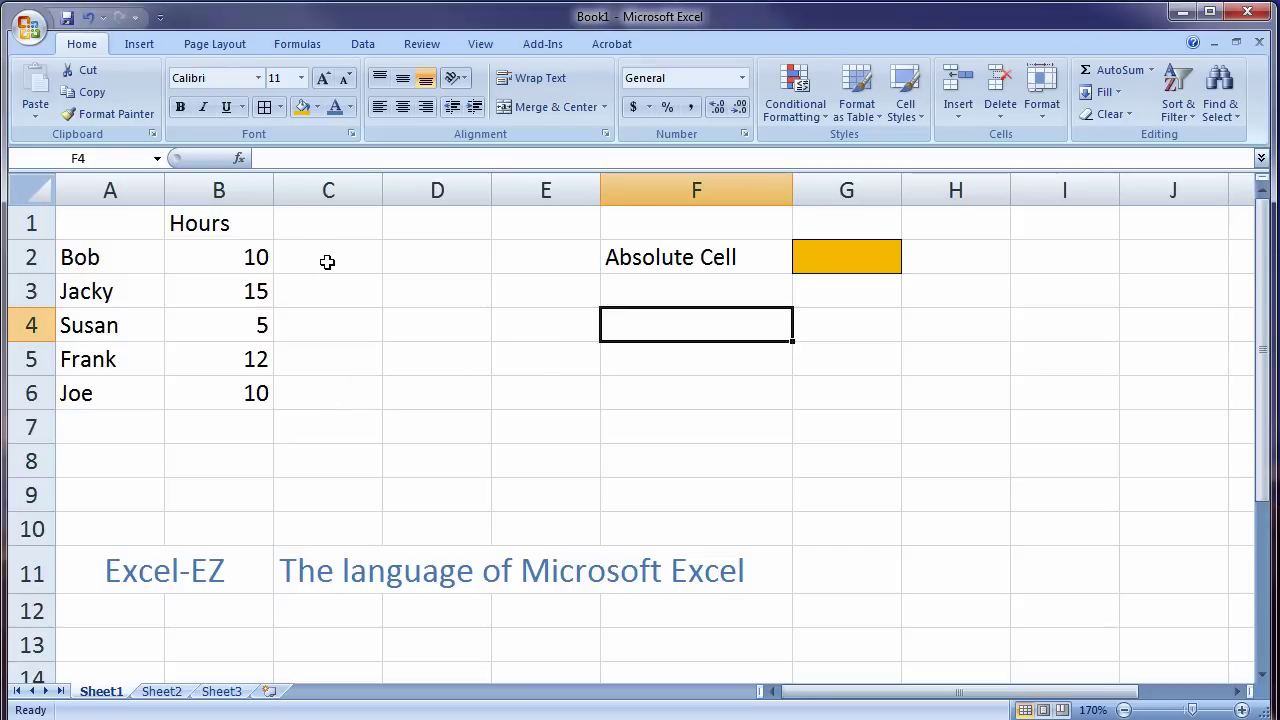
Enter 10 in each cell from C2 to C6 and apply the Accounting dollar format to the range
{"action": "left_click", "coordinate": [327, 261]}
{"action": "type", "text": "10"}
{"action": "key", "text": "Return"}
{"action": "type", "text": "10"}
{"action": "key", "text": "Return"}
{"action": "type", "text": "10"}
{"action": "key", "text": "Return"}
{"action": "type", "text": "10"}
{"action": "key", "text": "Return"}
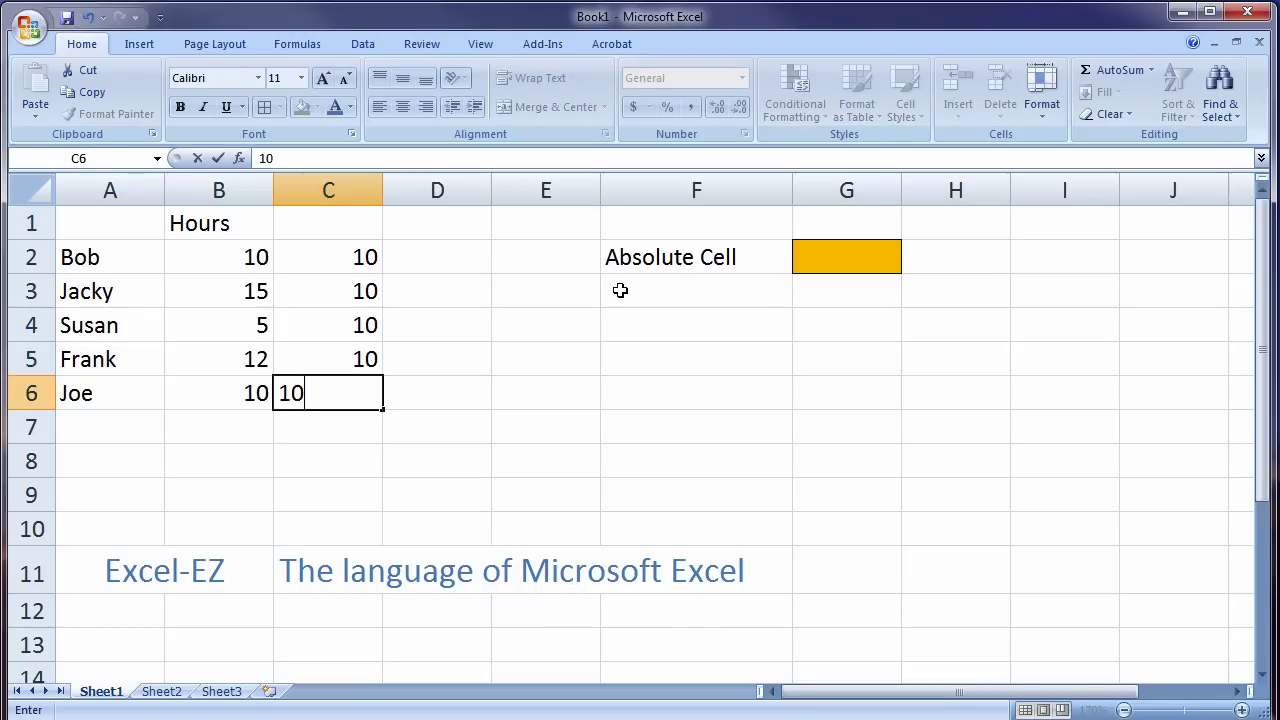
{"action": "type", "text": "10"}
{"action": "key", "text": "Return"}
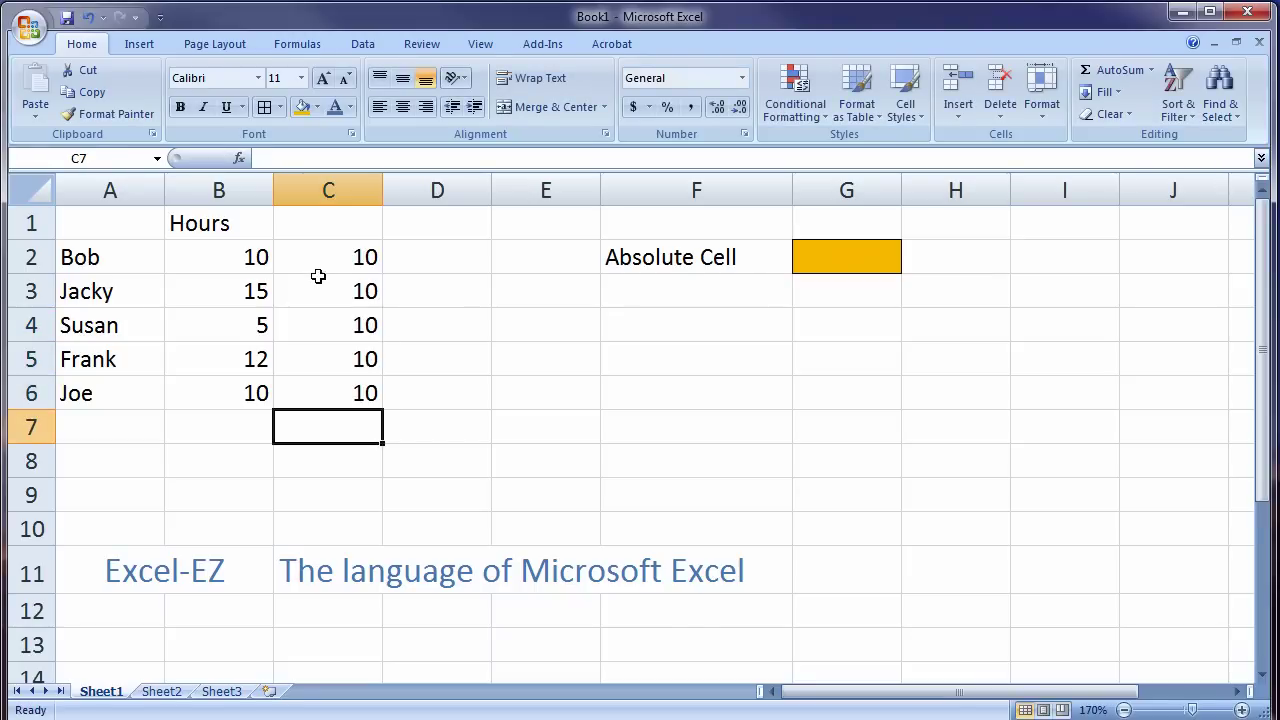
{"action": "left_click_drag", "start_coordinate": [314, 262], "coordinate": [320, 393]}
{"action": "left_click", "coordinate": [632, 107]}
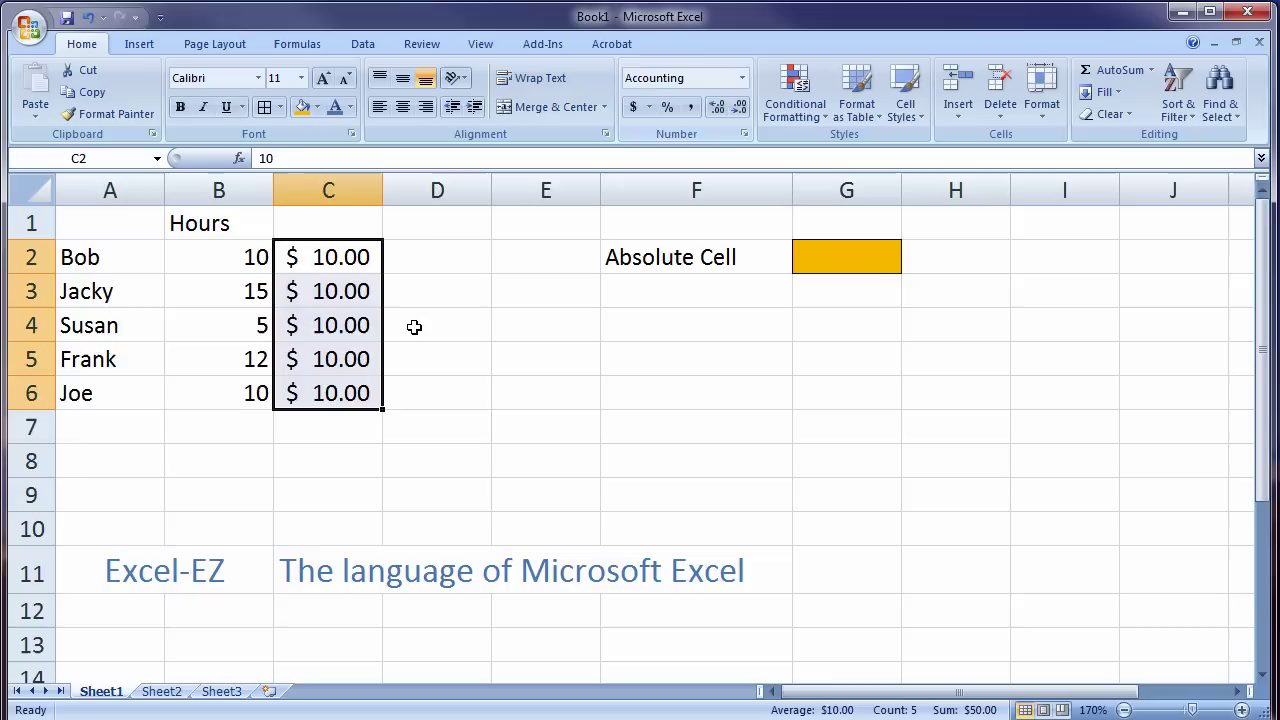
Multiply hours by rate in D2 with =B2*C2 and fill the formula down to D6
{"action": "left_click", "coordinate": [422, 258]}
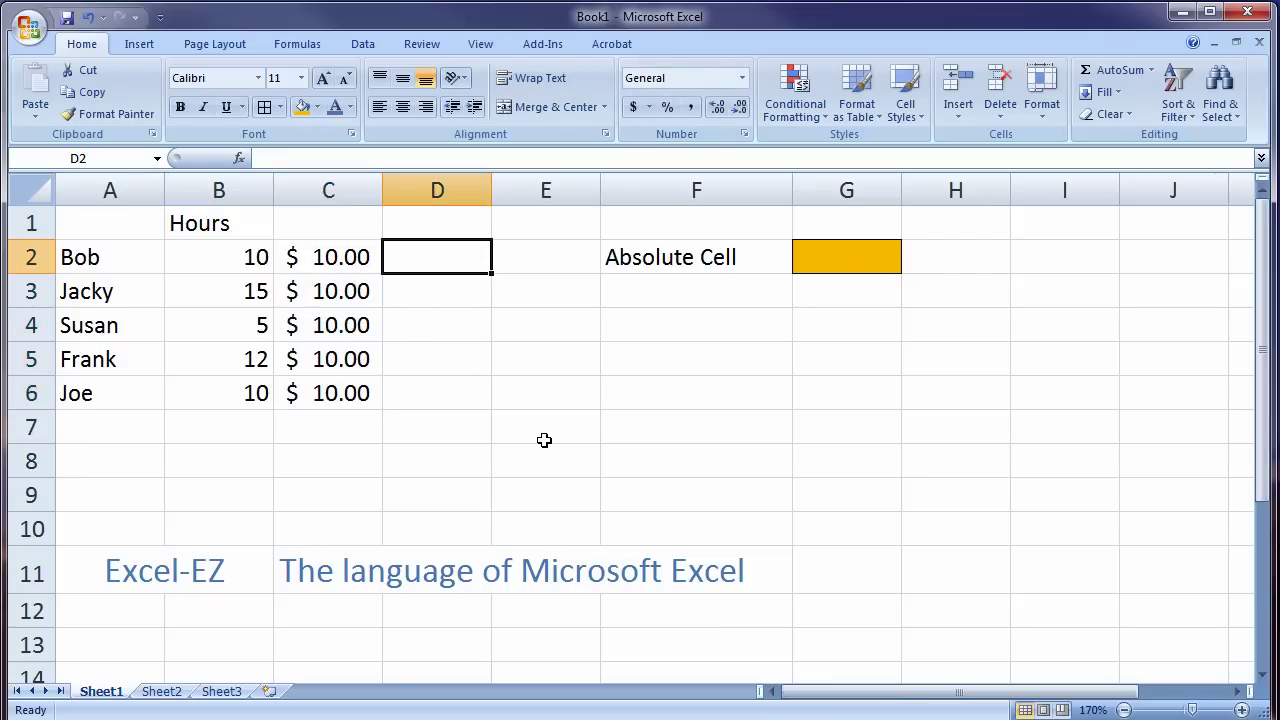
{"action": "type", "text": "="}
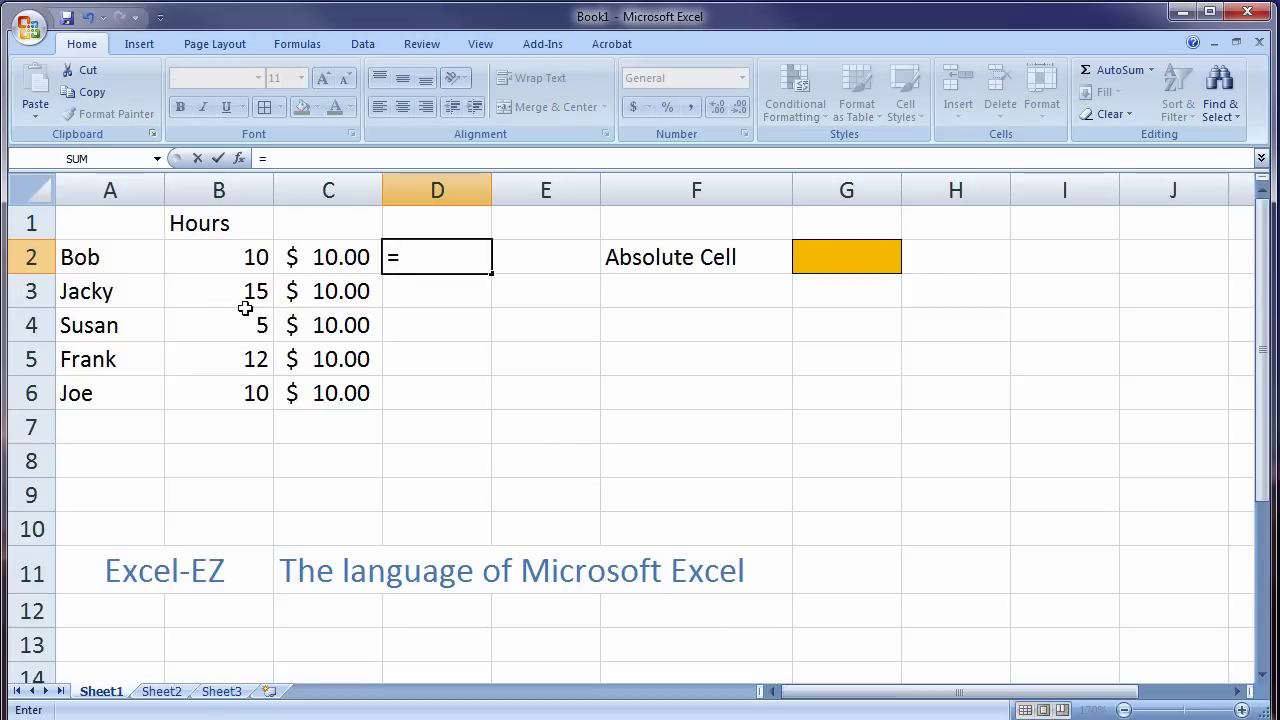
{"action": "left_click", "coordinate": [203, 259]}
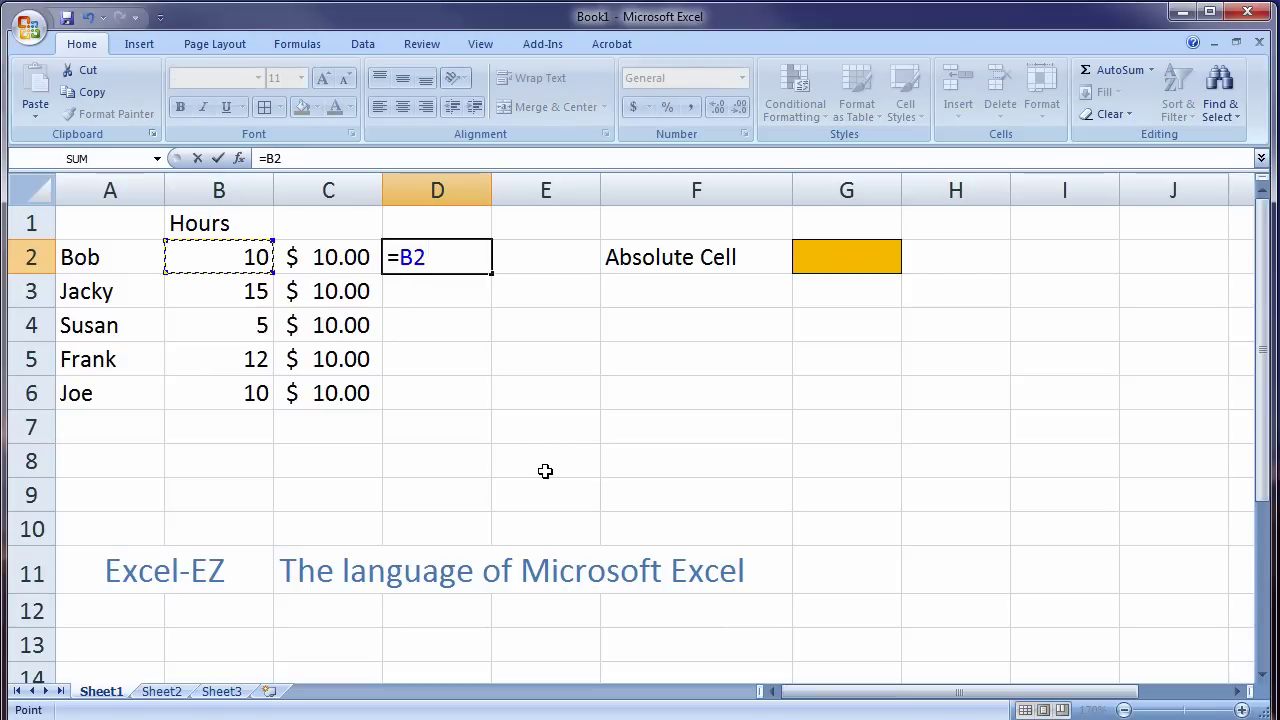
{"action": "type", "text": "*"}
{"action": "left_click", "coordinate": [330, 256]}
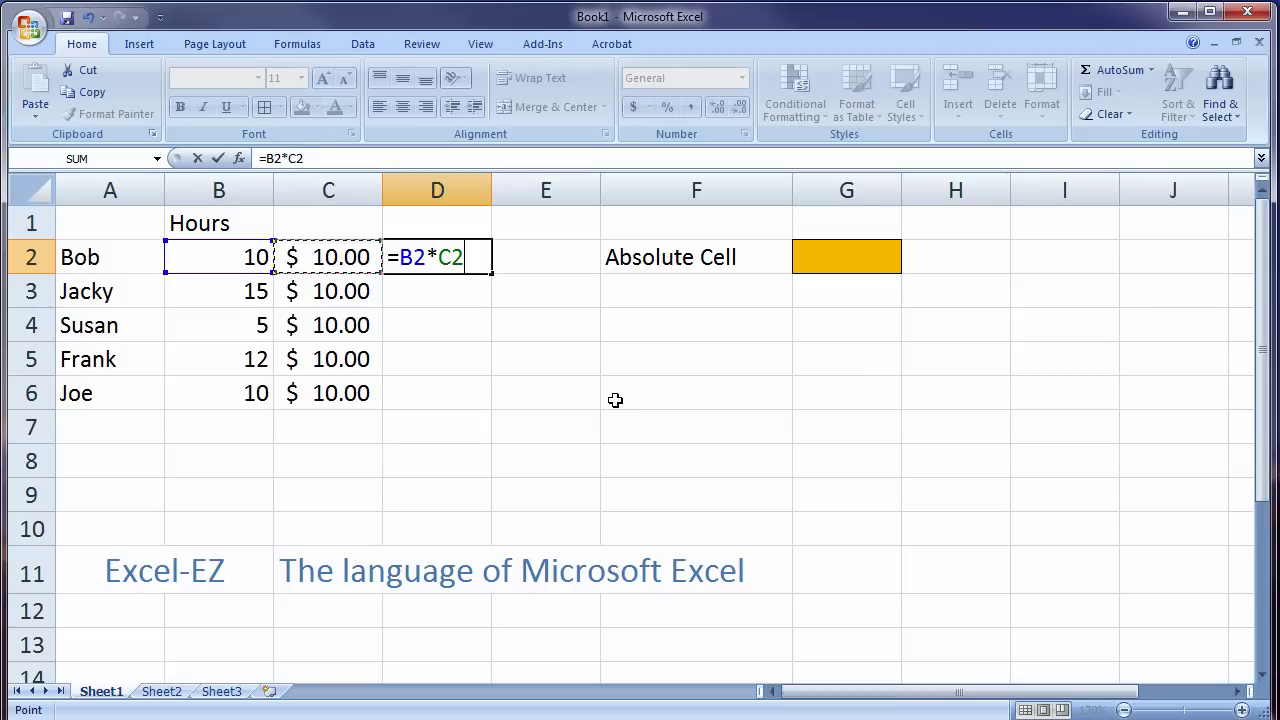
{"action": "key", "text": "Return"}
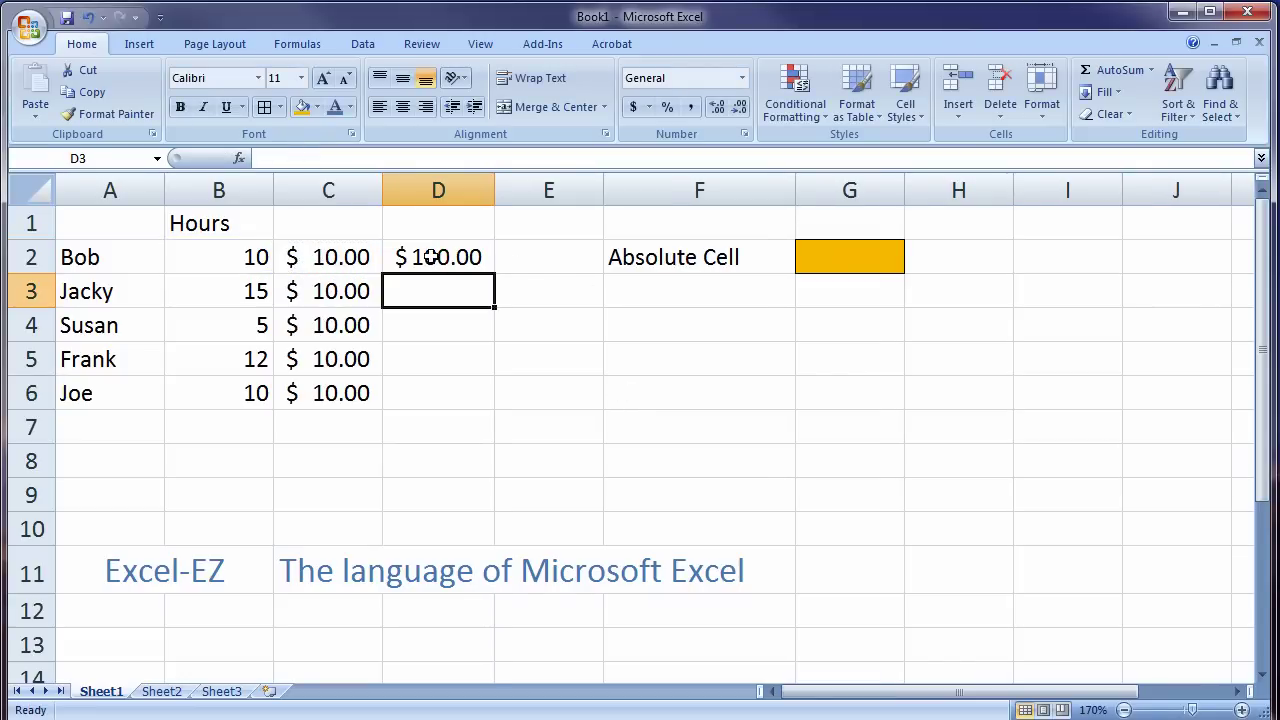
{"action": "left_click", "coordinate": [438, 256]}
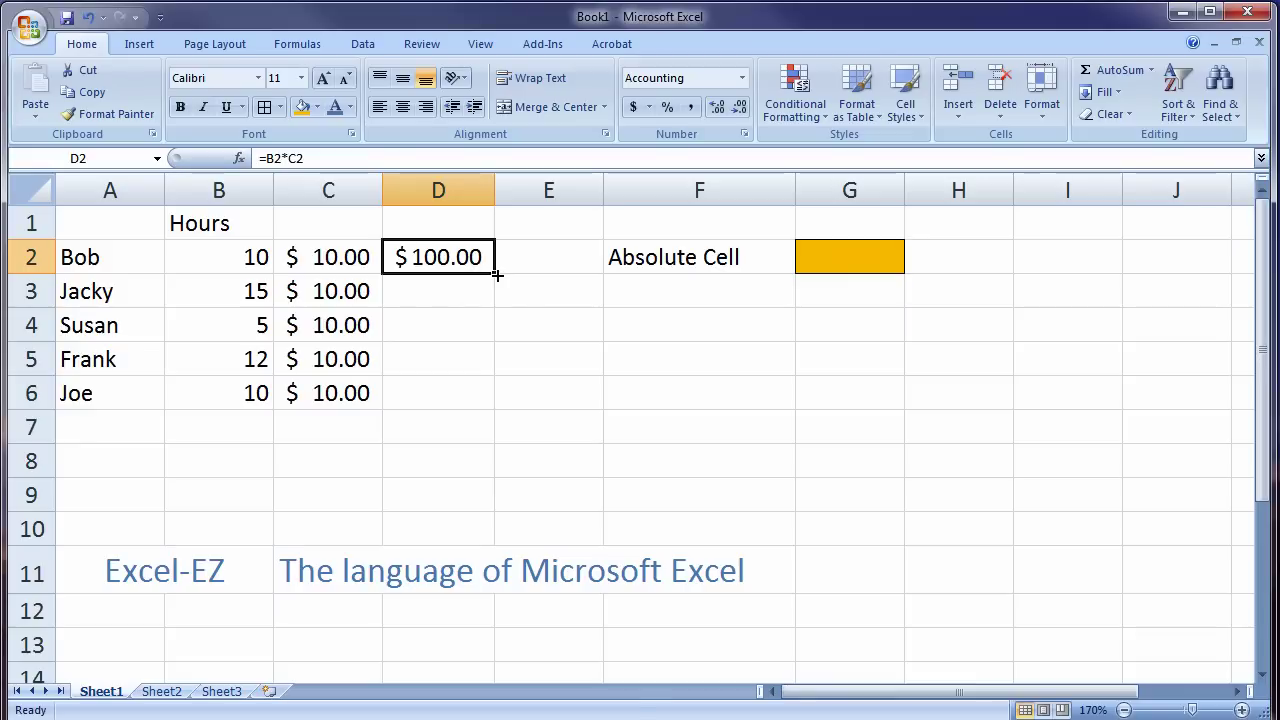
{"action": "left_click_drag", "start_coordinate": [497, 274], "coordinate": [488, 405]}
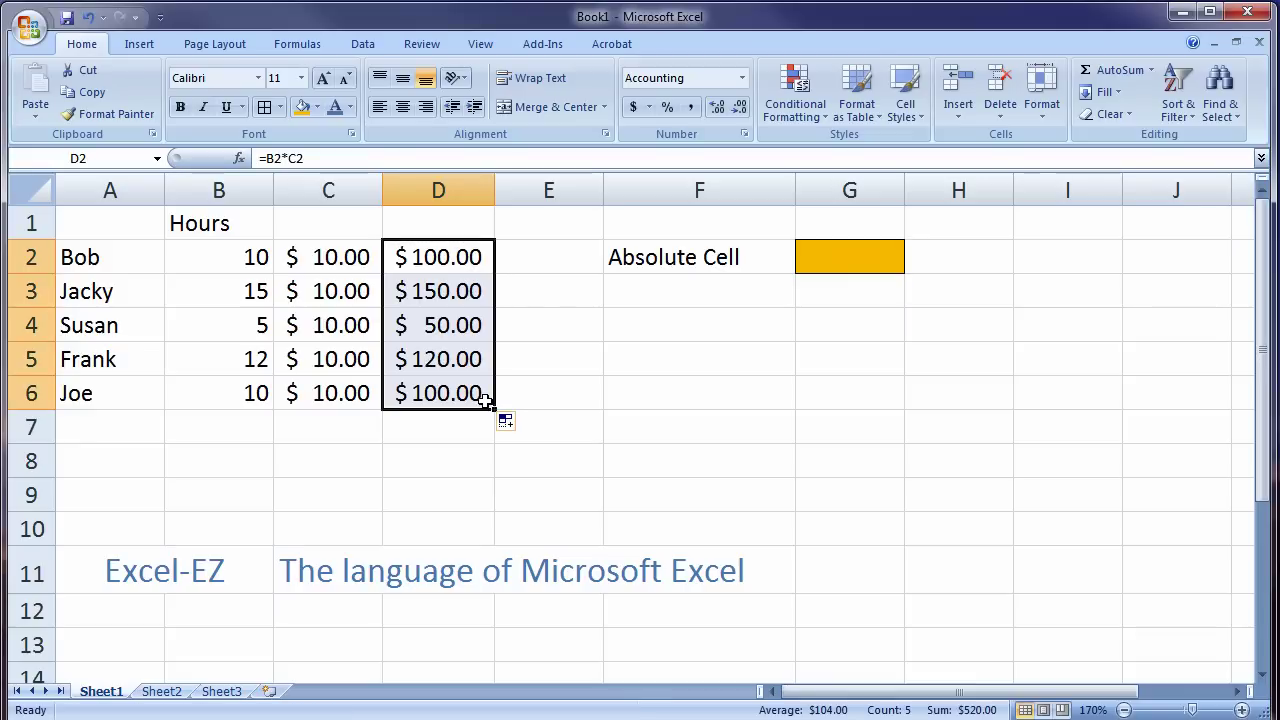
Examine the cell references in the formulas of D2, D3 and D4
{"action": "left_click", "coordinate": [430, 293]}
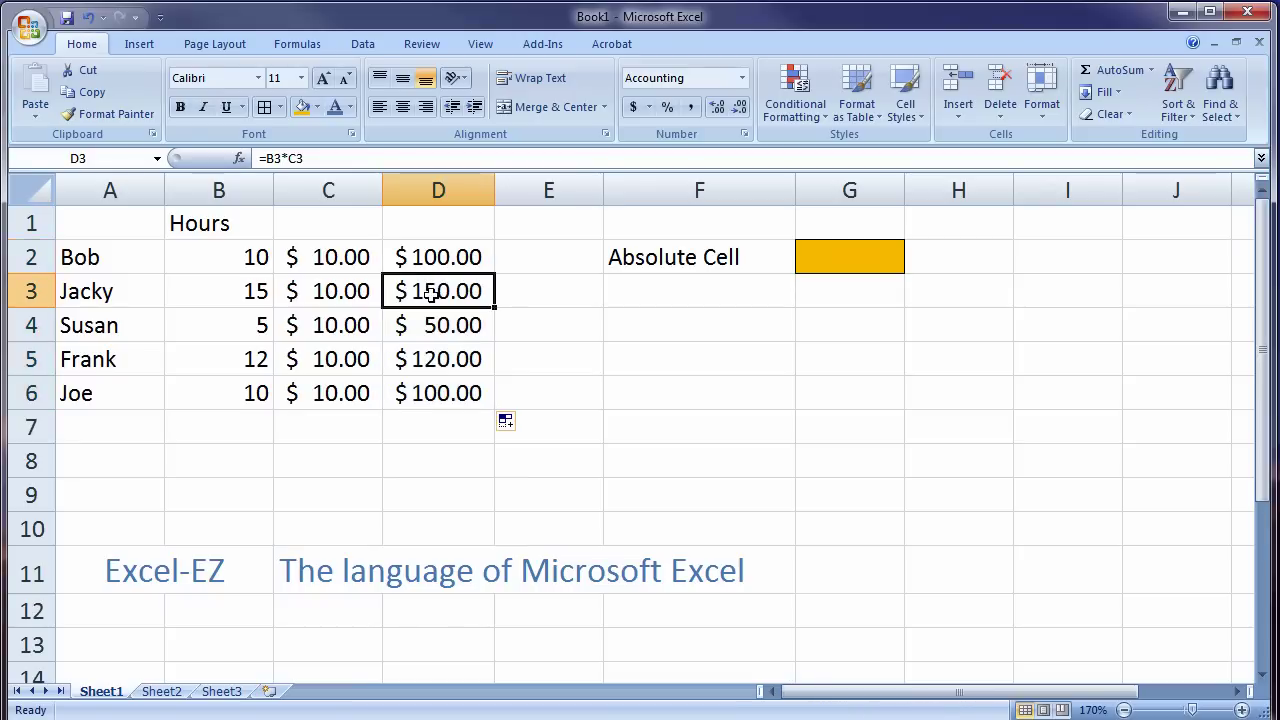
{"action": "double_click", "coordinate": [467, 257]}
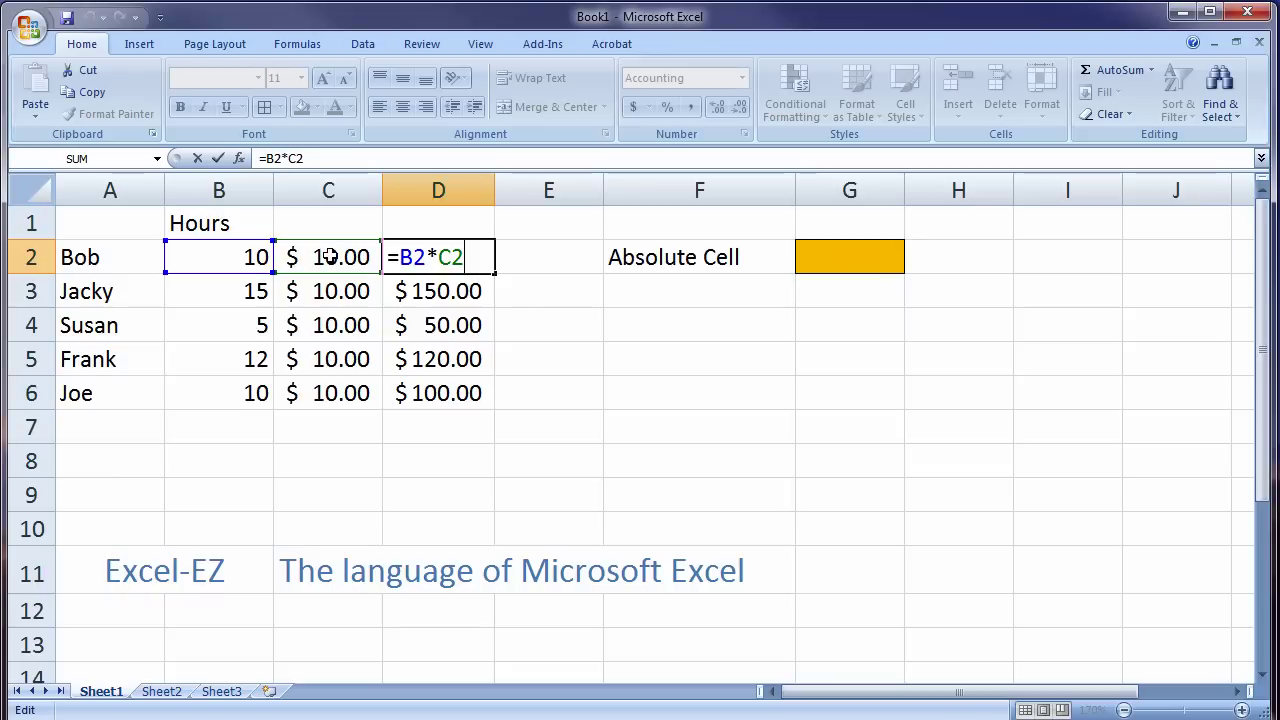
{"action": "key", "text": "Return"}
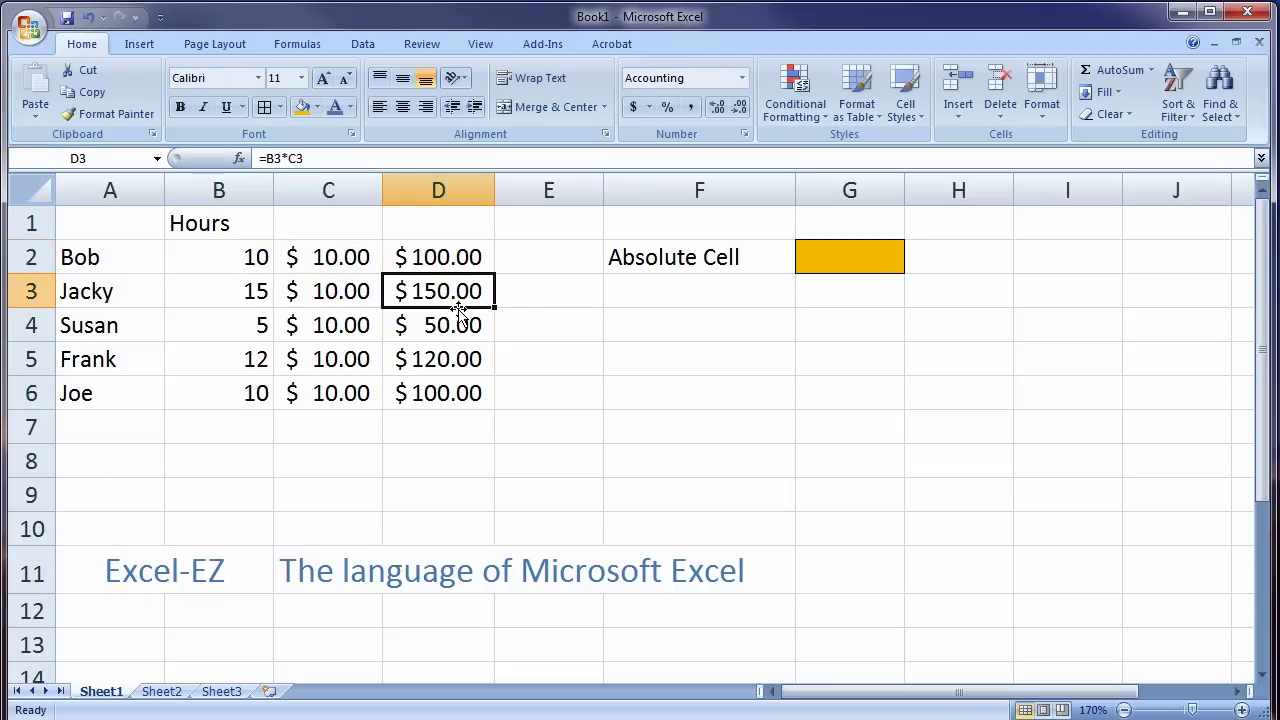
{"action": "double_click", "coordinate": [452, 289]}
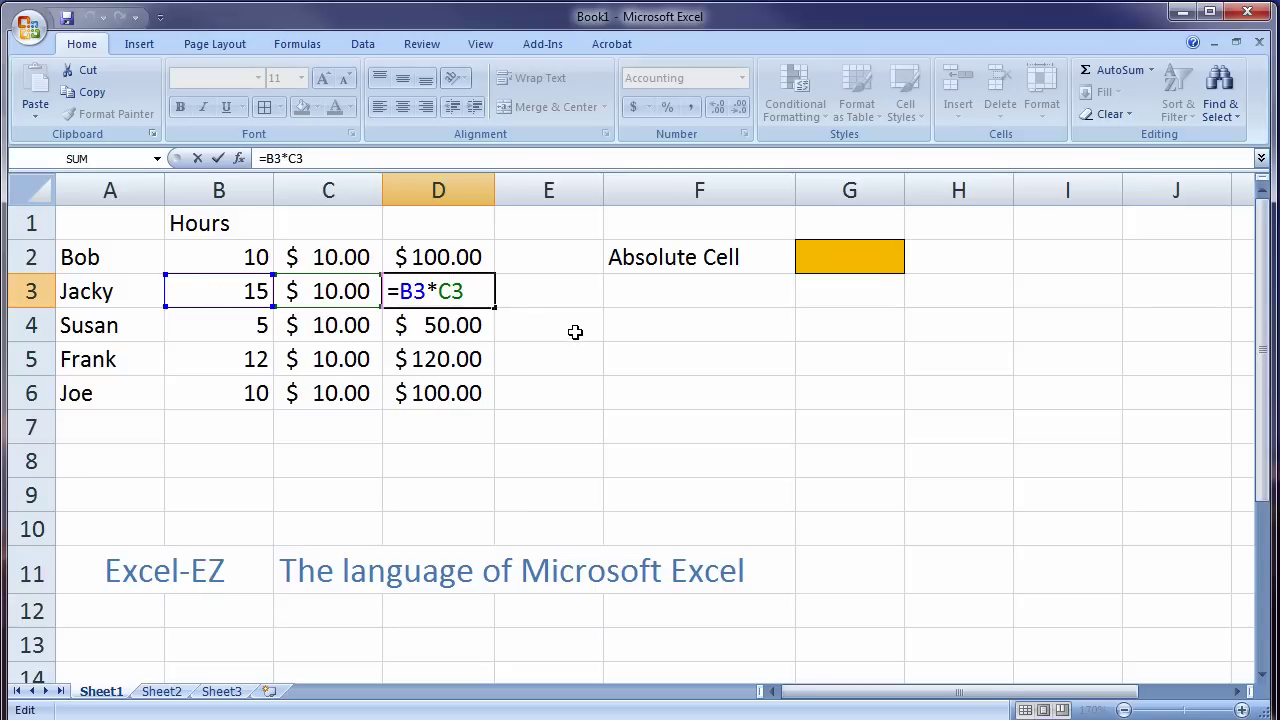
{"action": "key", "text": "Return"}
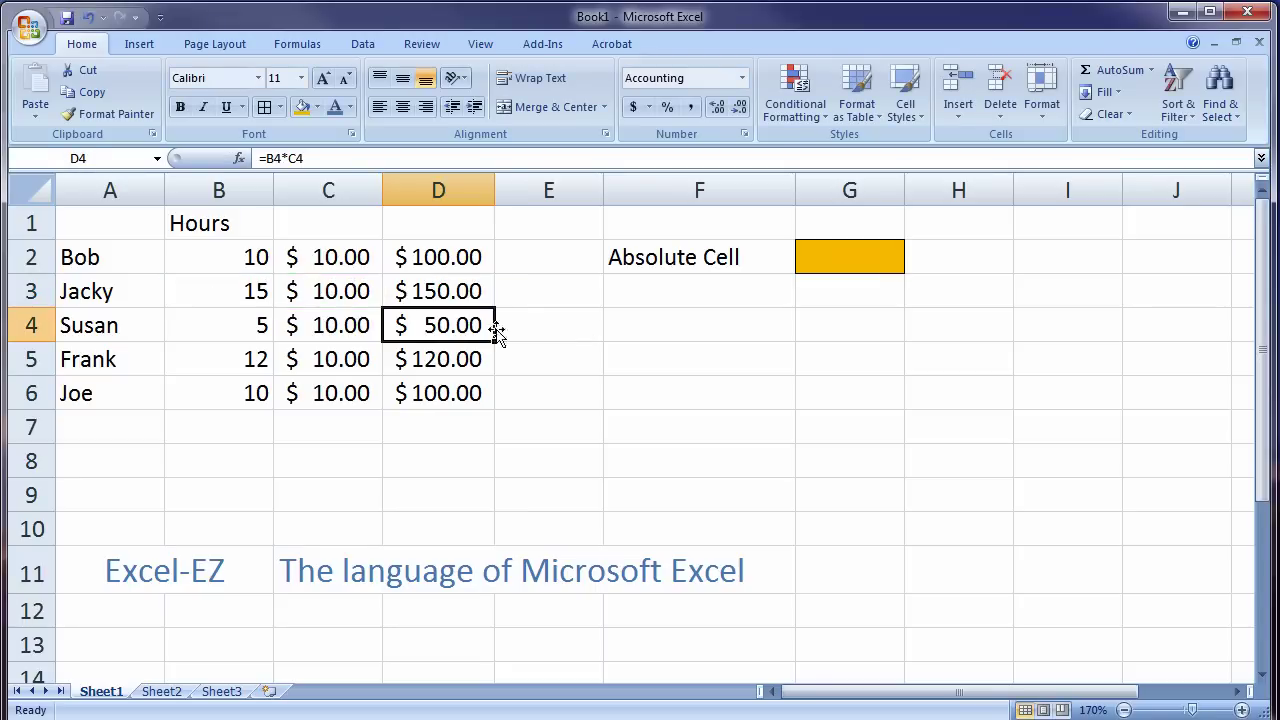
{"action": "double_click", "coordinate": [478, 326]}
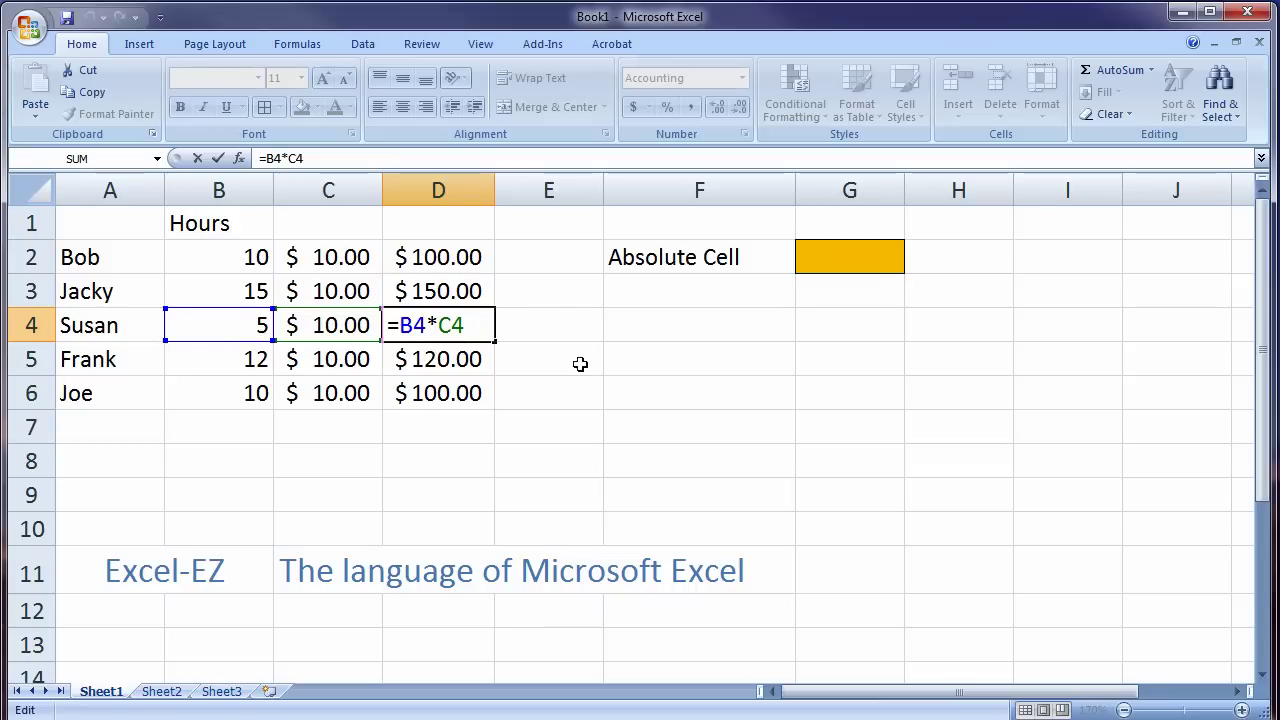
{"action": "key", "text": "Return"}
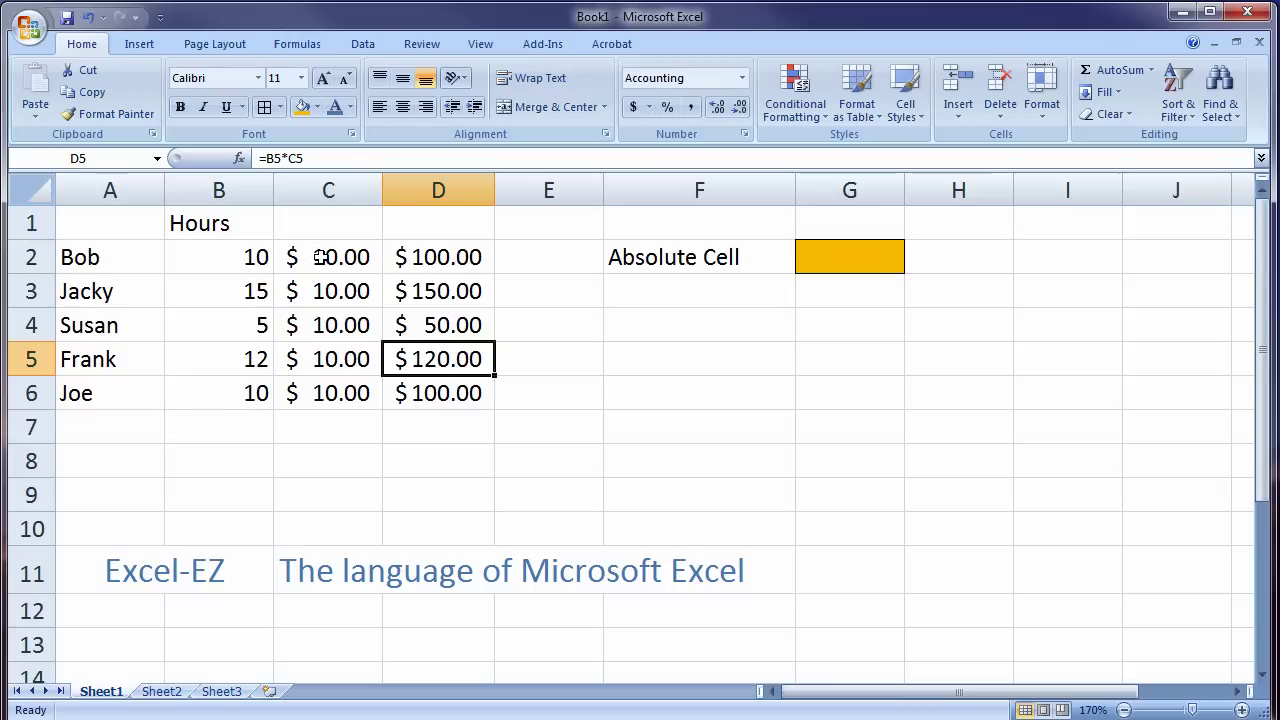
Set the hourly rate in every cell from C2 to C6 to 12
{"action": "left_click_drag", "start_coordinate": [318, 257], "coordinate": [343, 385]}
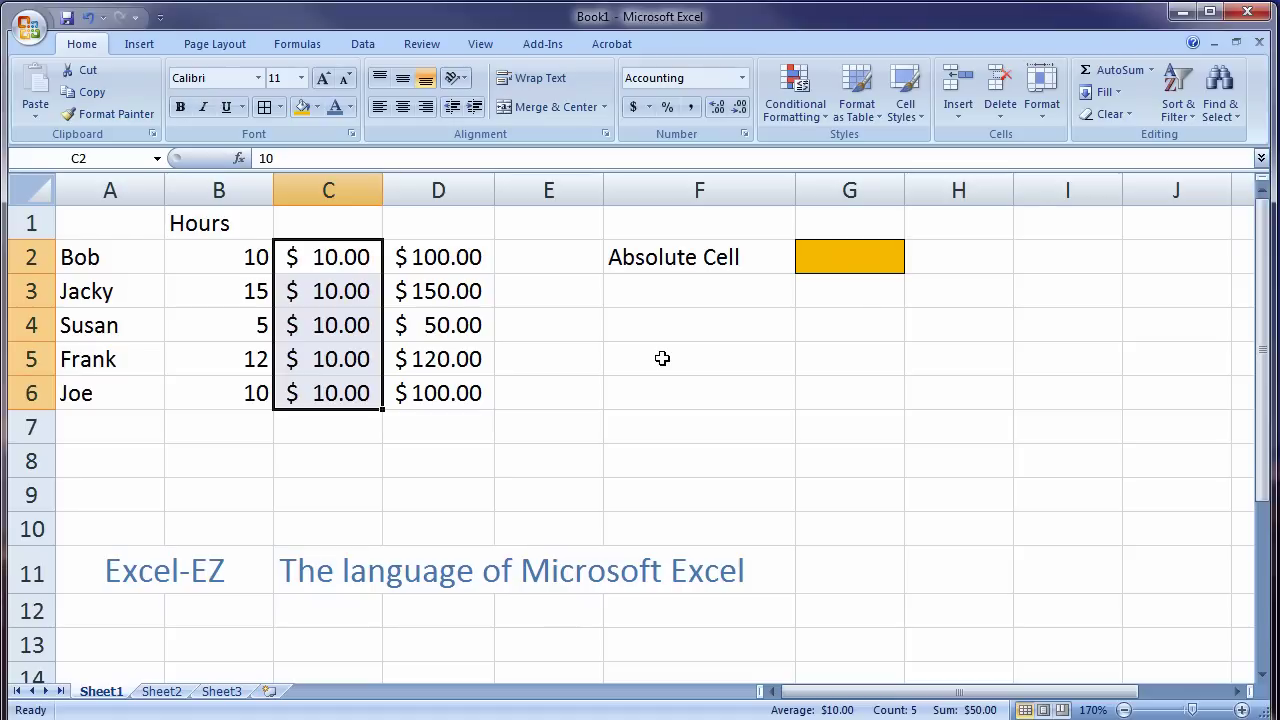
{"action": "left_click", "coordinate": [345, 260]}
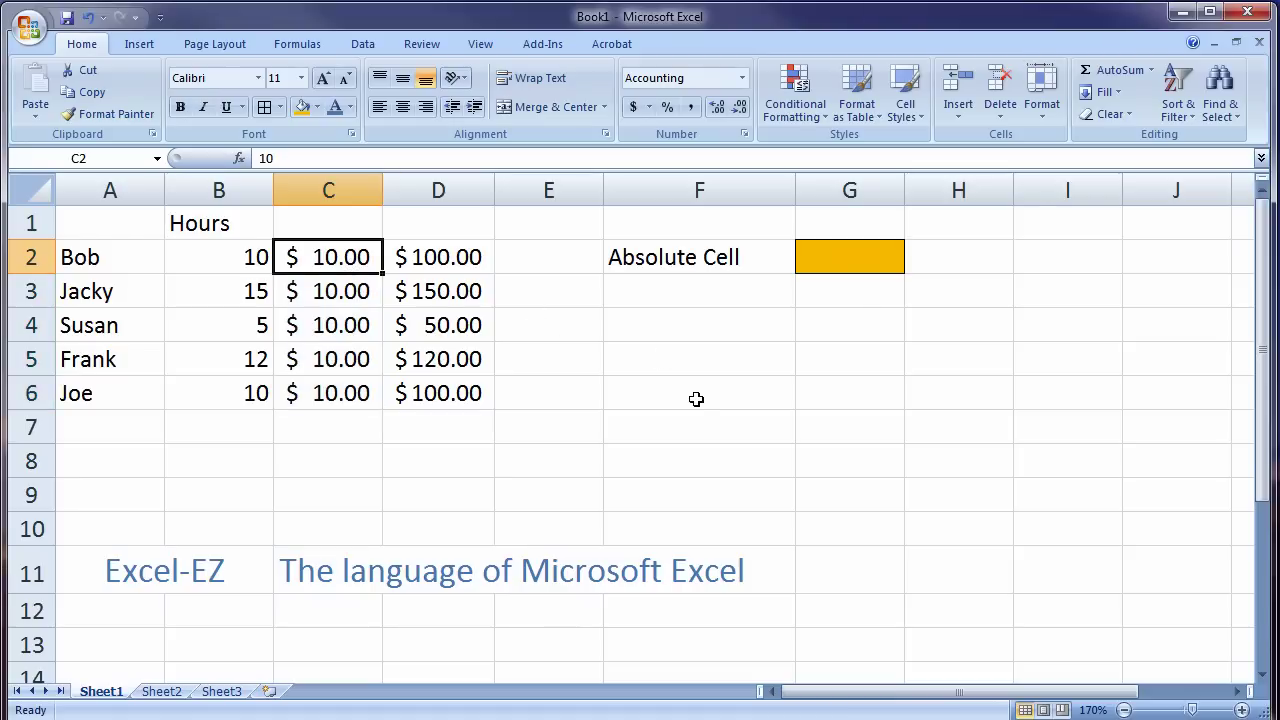
{"action": "type", "text": "12"}
{"action": "key", "text": "Return"}
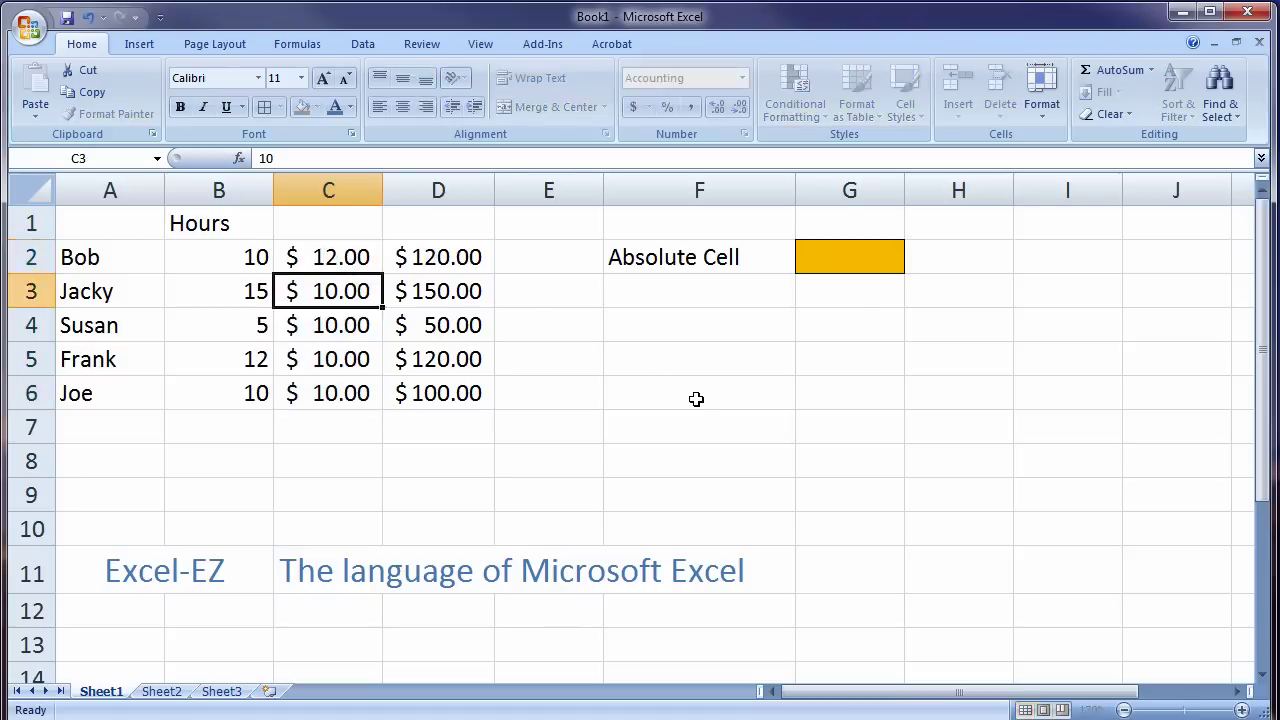
{"action": "type", "text": "12"}
{"action": "key", "text": "Return"}
{"action": "type", "text": "12"}
{"action": "key", "text": "Return"}
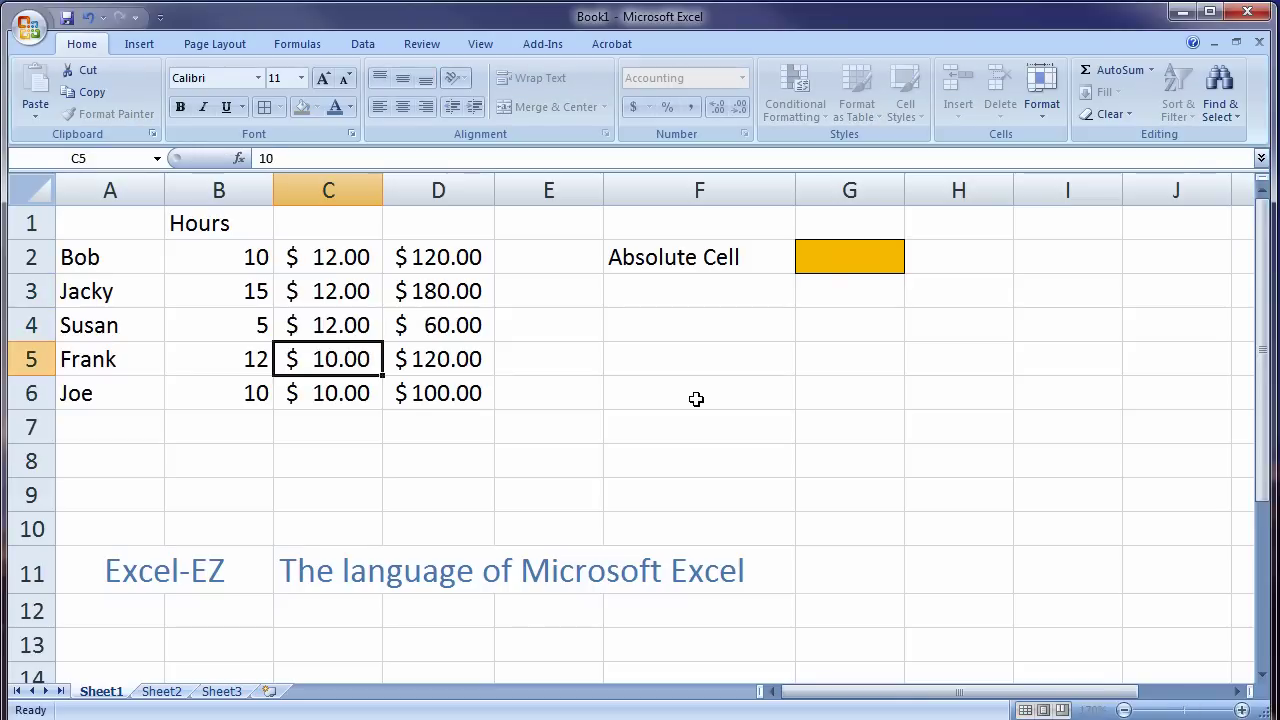
{"action": "type", "text": "12"}
{"action": "key", "text": "Return"}
{"action": "type", "text": "12"}
{"action": "key", "text": "Return"}
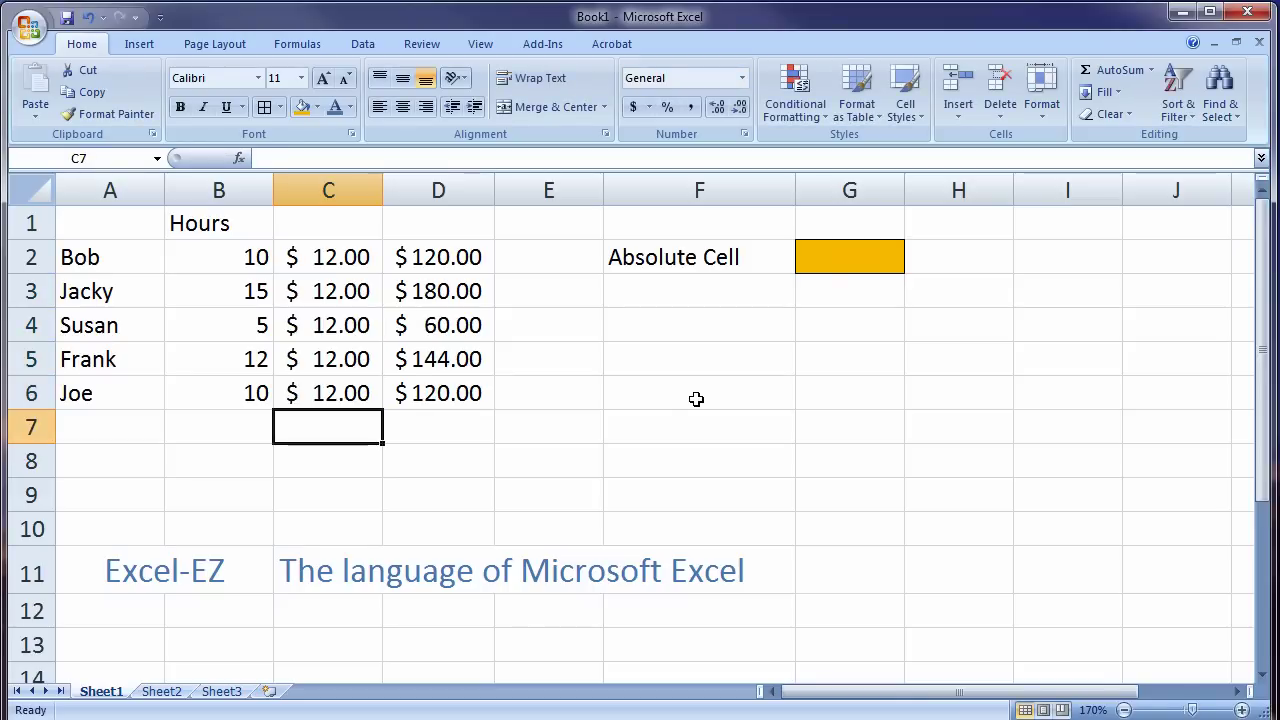
Set the rate in C2 to 14 and fill it down through C6
{"action": "left_click", "coordinate": [362, 256]}
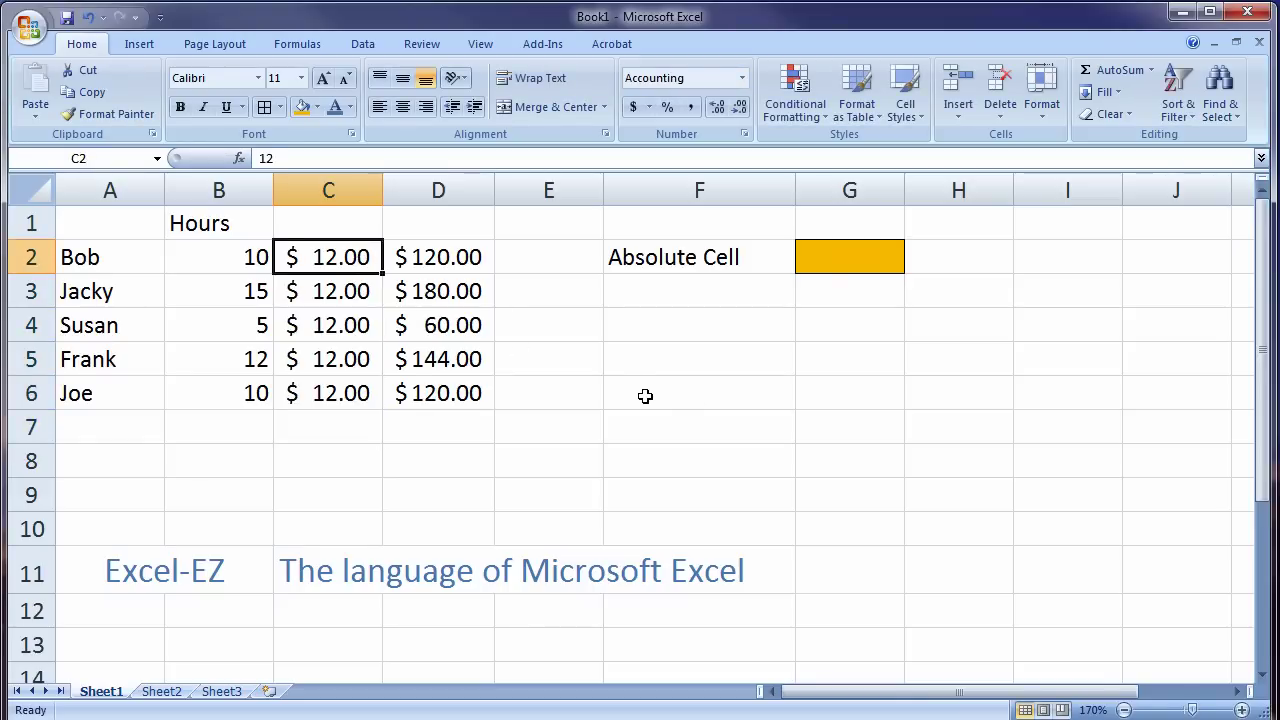
{"action": "type", "text": "14"}
{"action": "key", "text": "Return"}
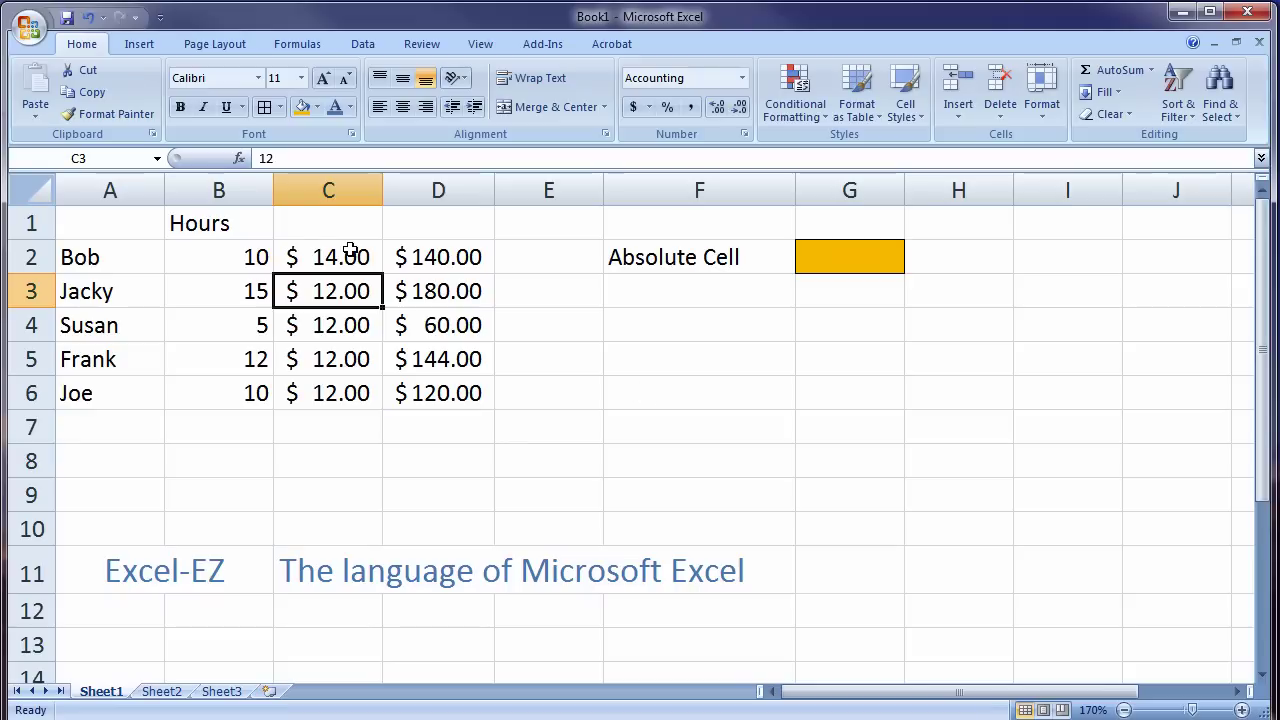
{"action": "left_click", "coordinate": [355, 253]}
{"action": "left_click_drag", "start_coordinate": [384, 276], "coordinate": [368, 400]}
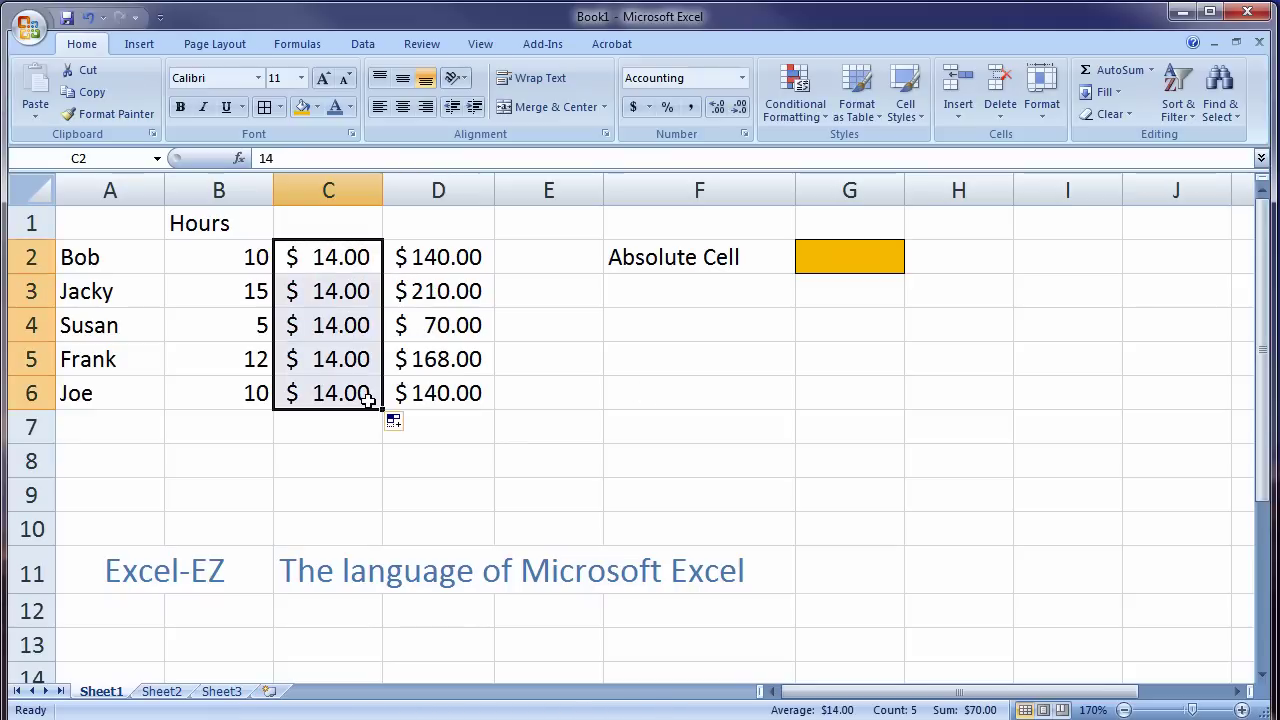
Review the formulas in D2:D6 and the individual rate values in C2:C6
{"action": "left_click_drag", "start_coordinate": [440, 252], "coordinate": [456, 385]}
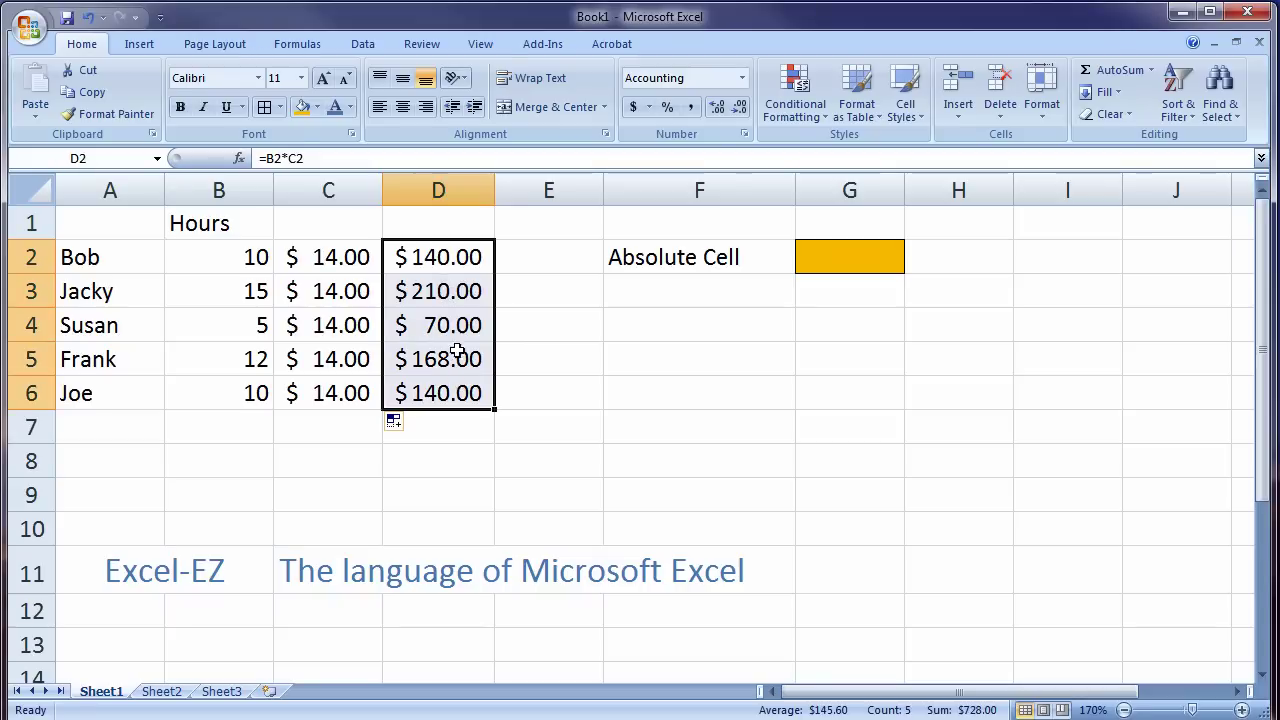
{"action": "left_click", "coordinate": [450, 258]}
{"action": "left_click", "coordinate": [455, 291]}
{"action": "left_click", "coordinate": [460, 329]}
{"action": "left_click", "coordinate": [463, 359]}
{"action": "left_click", "coordinate": [463, 393]}
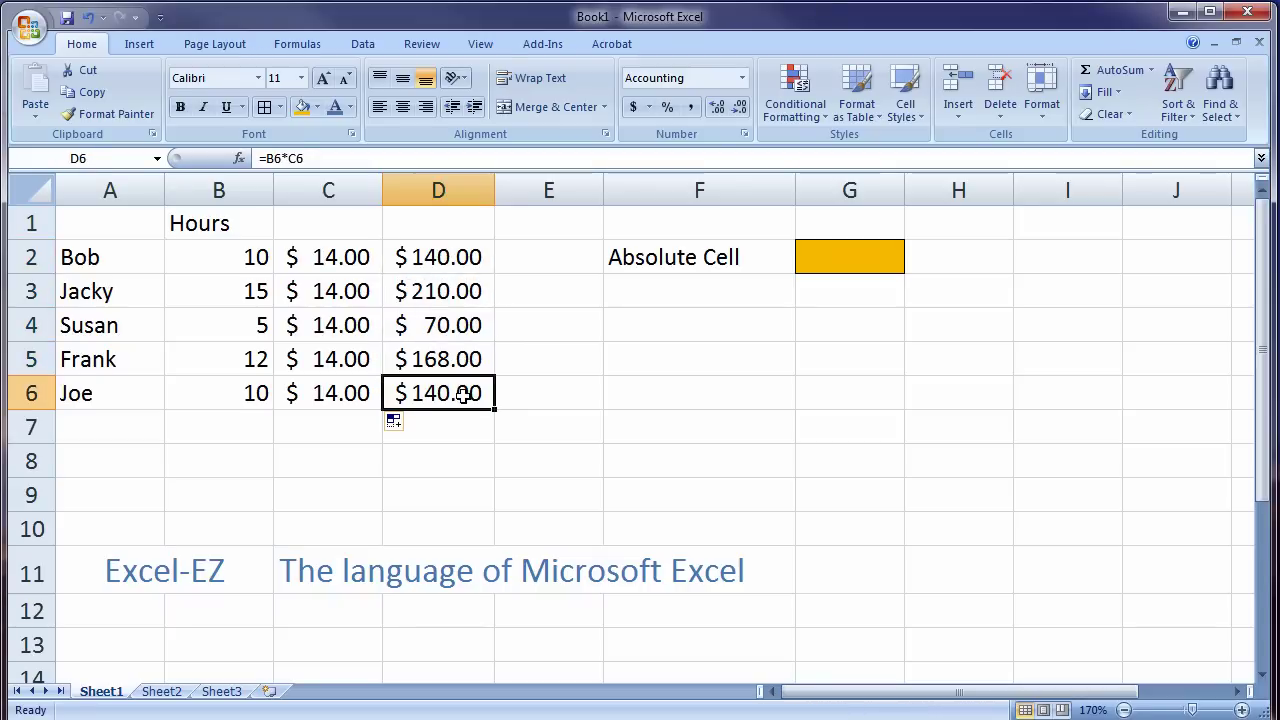
{"action": "left_click", "coordinate": [338, 260]}
{"action": "left_click", "coordinate": [338, 292]}
{"action": "left_click", "coordinate": [338, 326]}
{"action": "left_click", "coordinate": [338, 360]}
{"action": "left_click", "coordinate": [348, 398]}
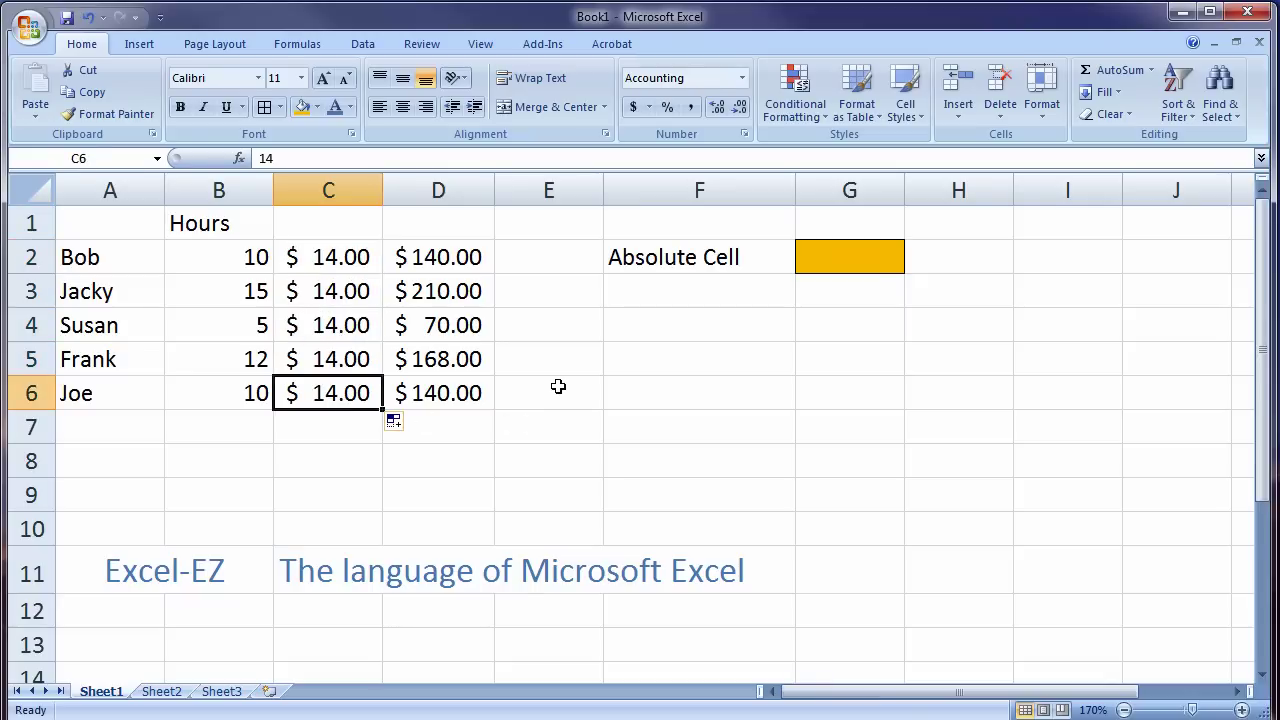
Clear the rates and pay formulas from the range C2:D6
{"action": "left_click_drag", "start_coordinate": [325, 262], "coordinate": [437, 390]}
{"action": "key", "text": "Delete"}
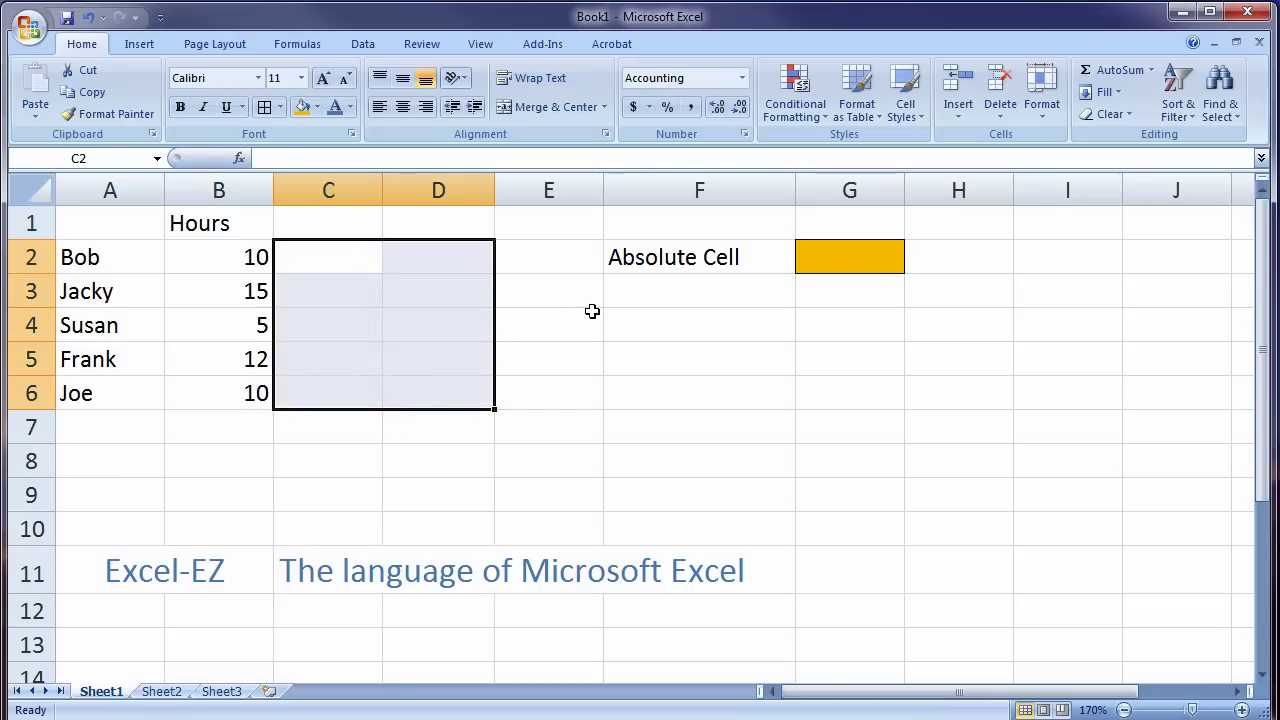
{"action": "left_click", "coordinate": [592, 311]}
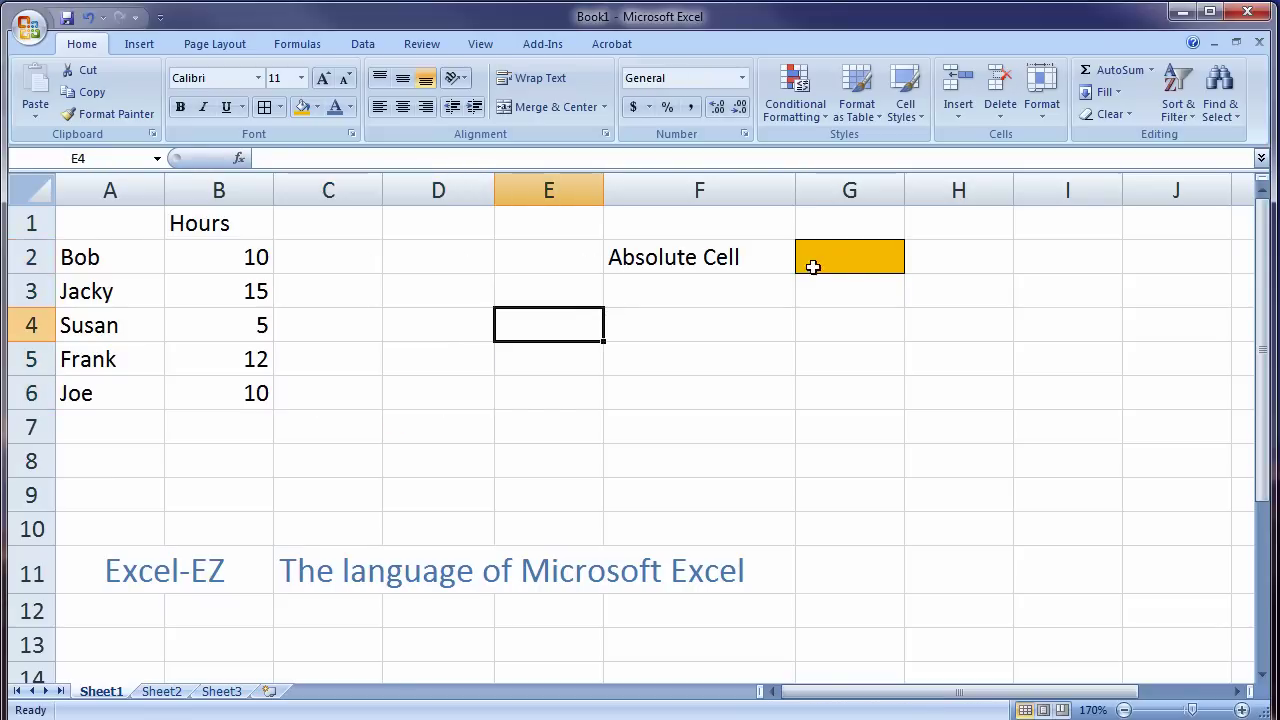
Enter 10 in G2, the orange cell beside the Absolute Cell label, and apply the Accounting dollar format
{"action": "left_click", "coordinate": [848, 259]}
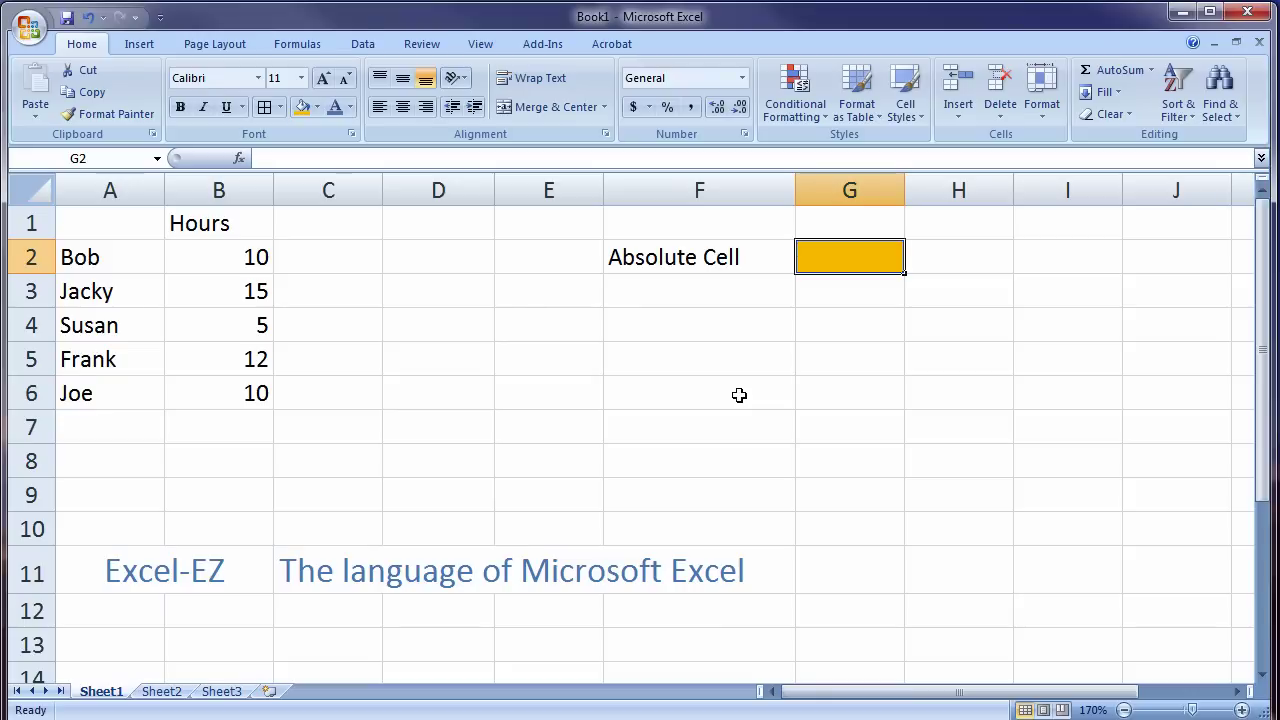
{"action": "type", "text": "10"}
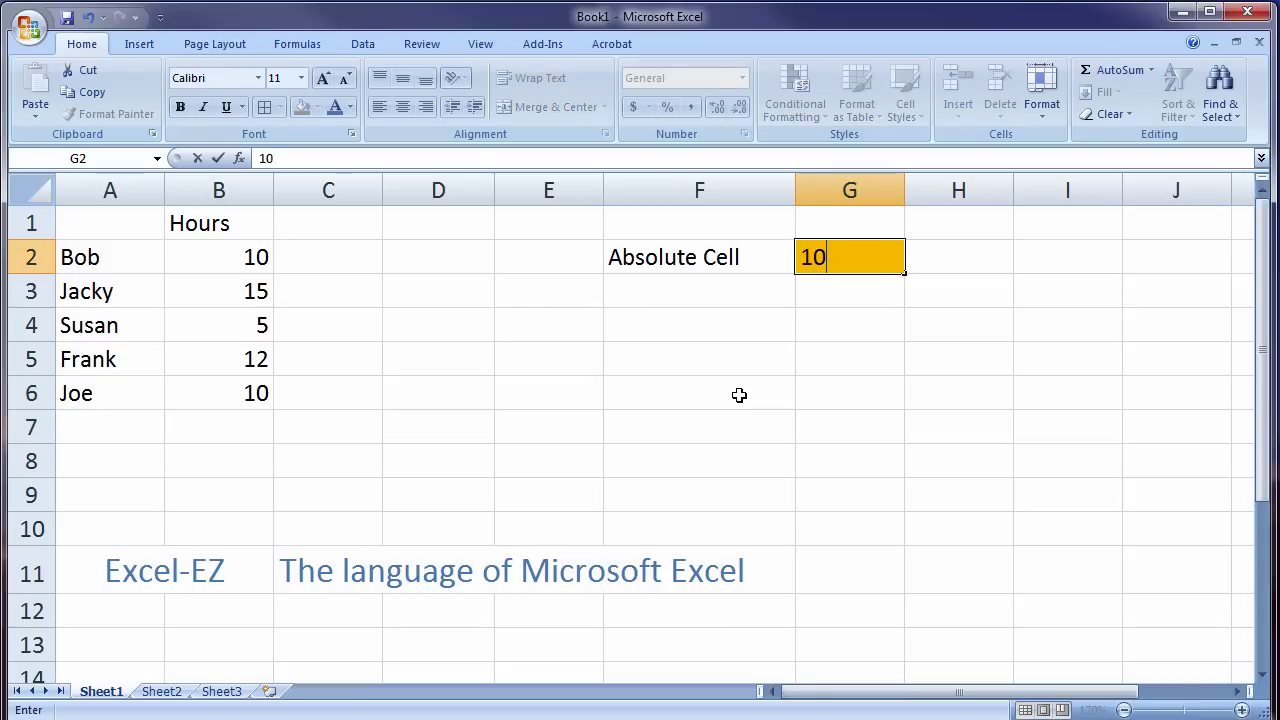
{"action": "key", "text": "Return"}
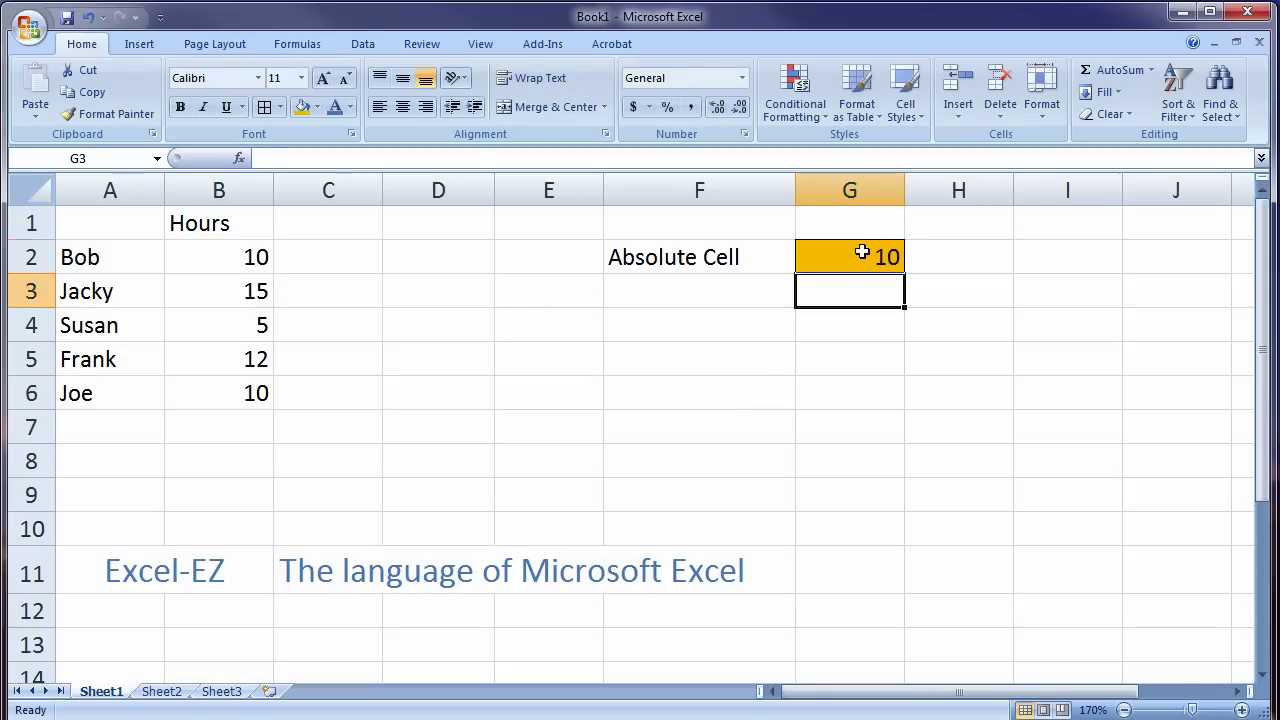
{"action": "left_click", "coordinate": [860, 253]}
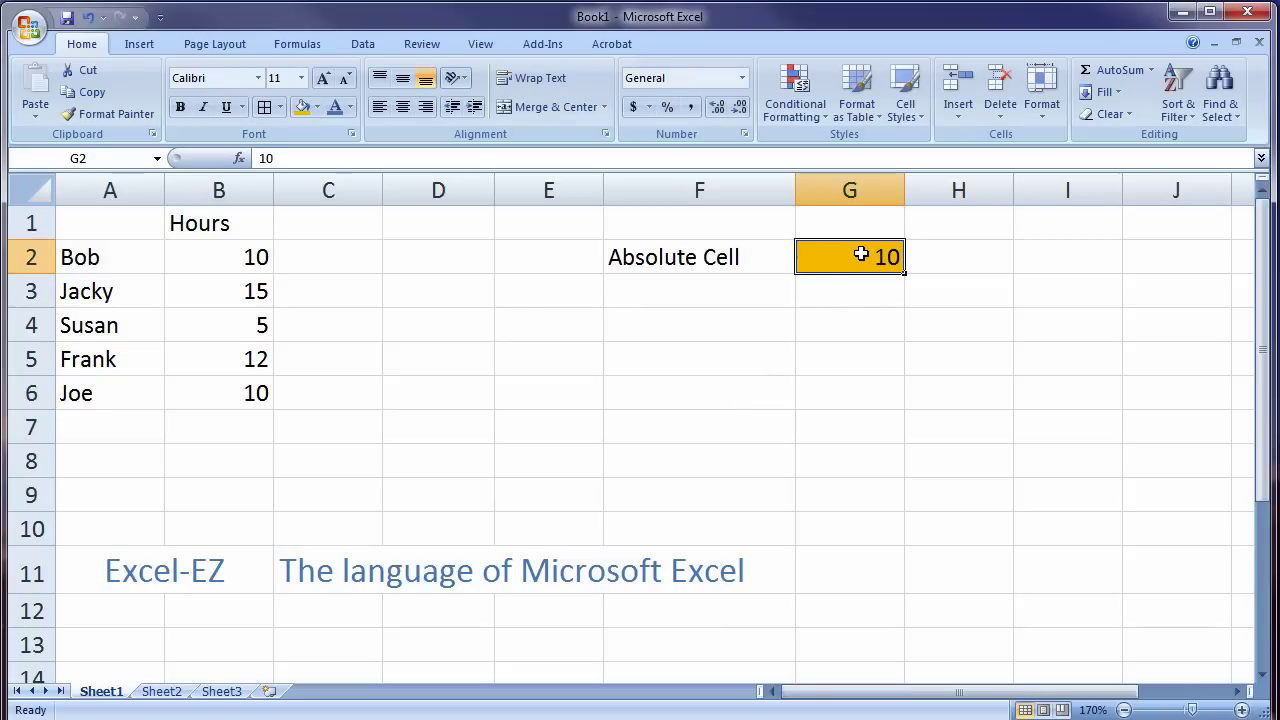
{"action": "left_click", "coordinate": [633, 107]}
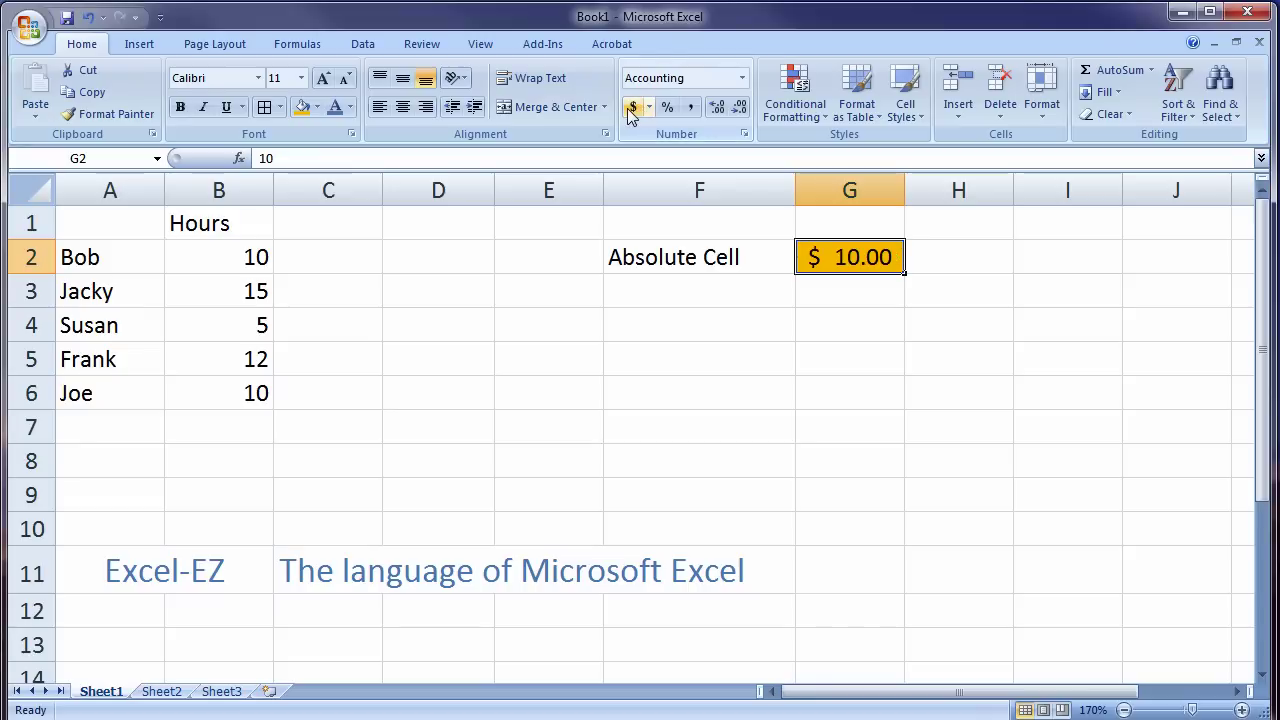
Enter the column heading TOTAL in C1, beside the Hours heading
{"action": "left_click", "coordinate": [343, 229]}
{"action": "type", "text": "TOTAL"}
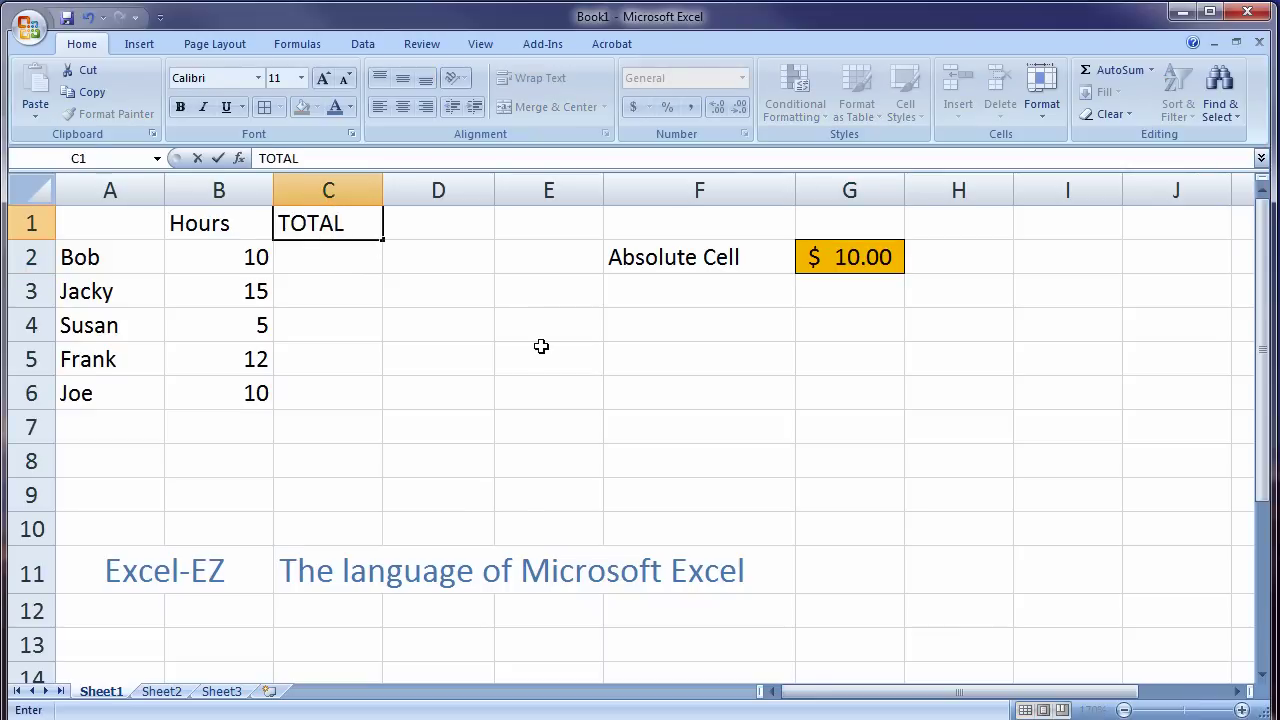
{"action": "key", "text": "Return"}
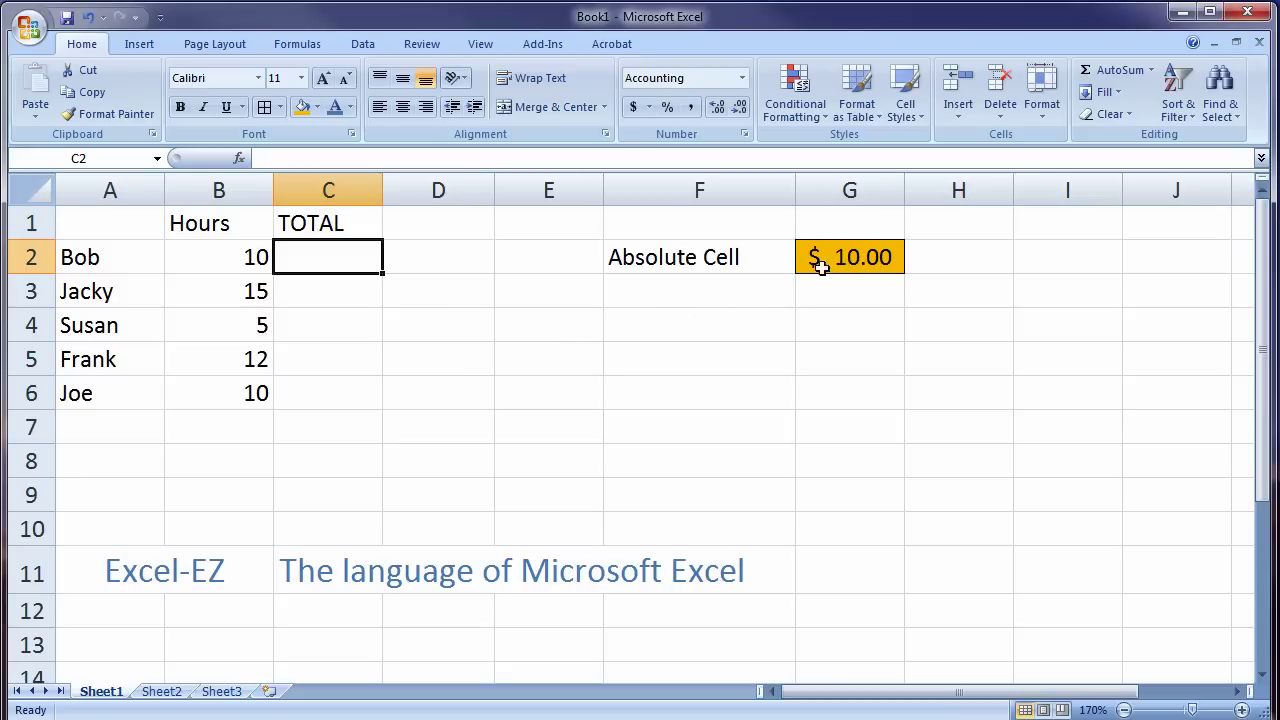
Enter the formula =B2*G2 in C2 to multiply the first person's hours by the rate cell
{"action": "type", "text": "="}
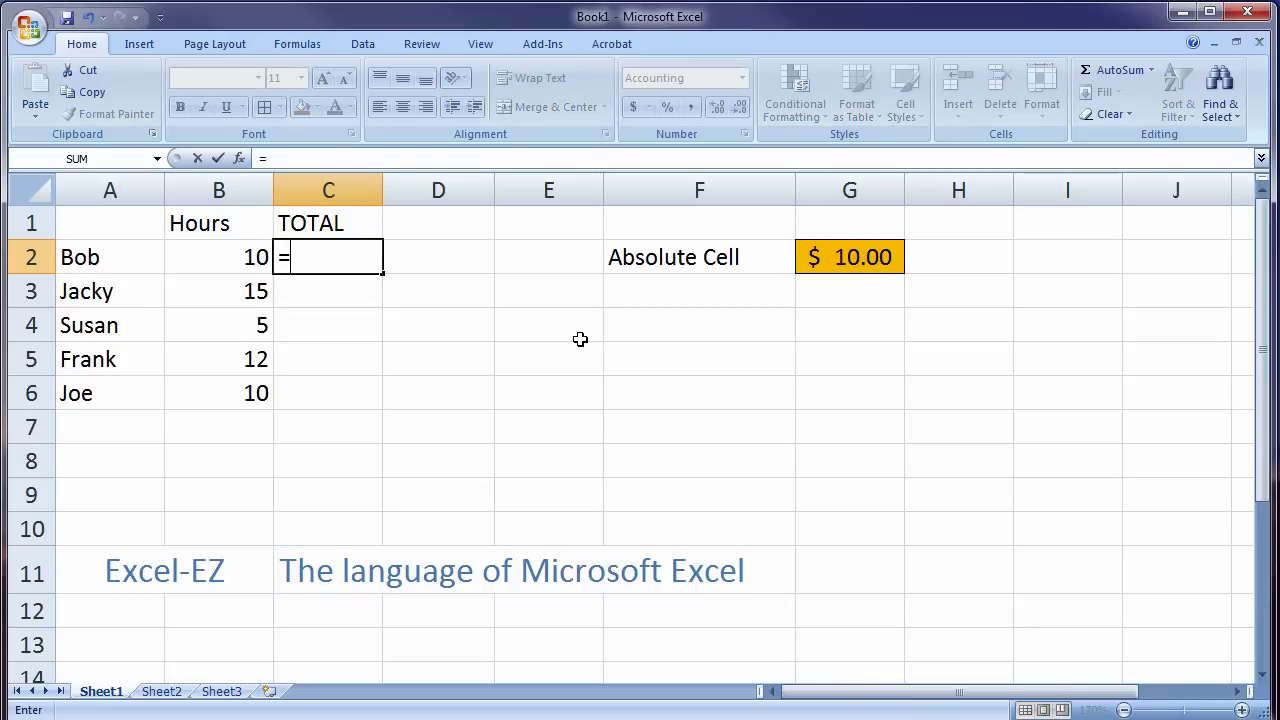
{"action": "left_click", "coordinate": [200, 256]}
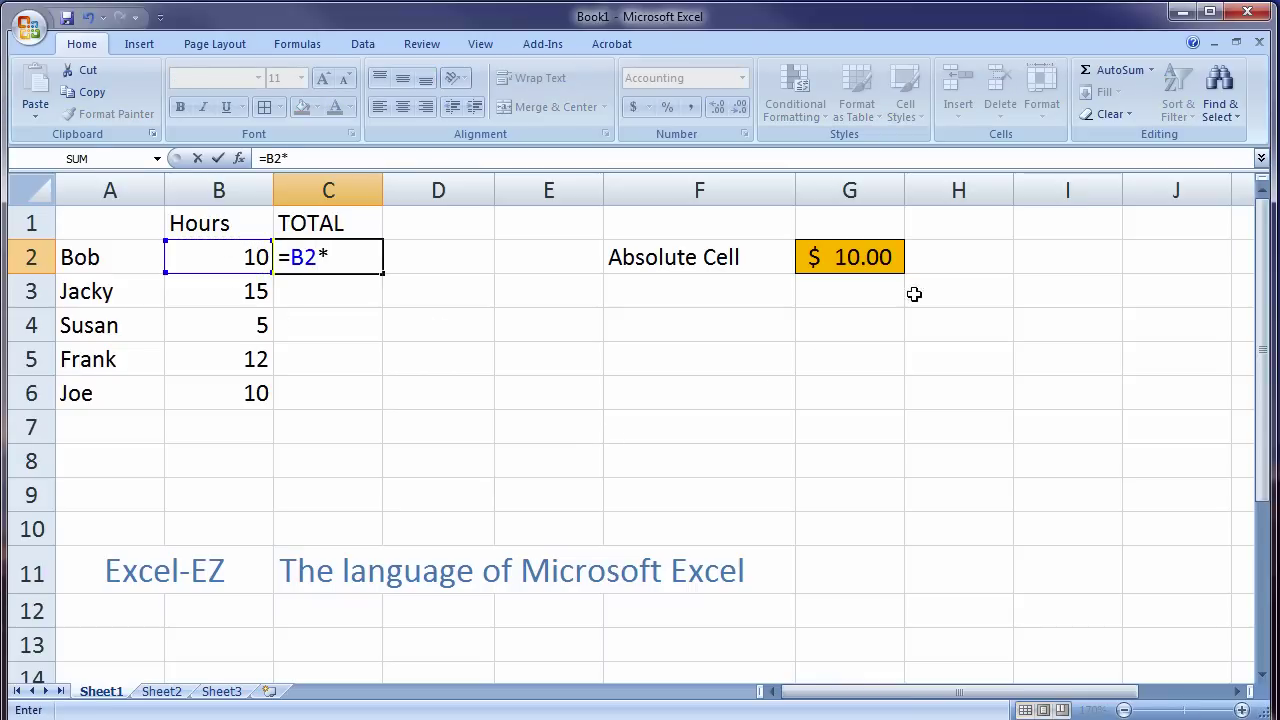
{"action": "left_click", "coordinate": [874, 256]}
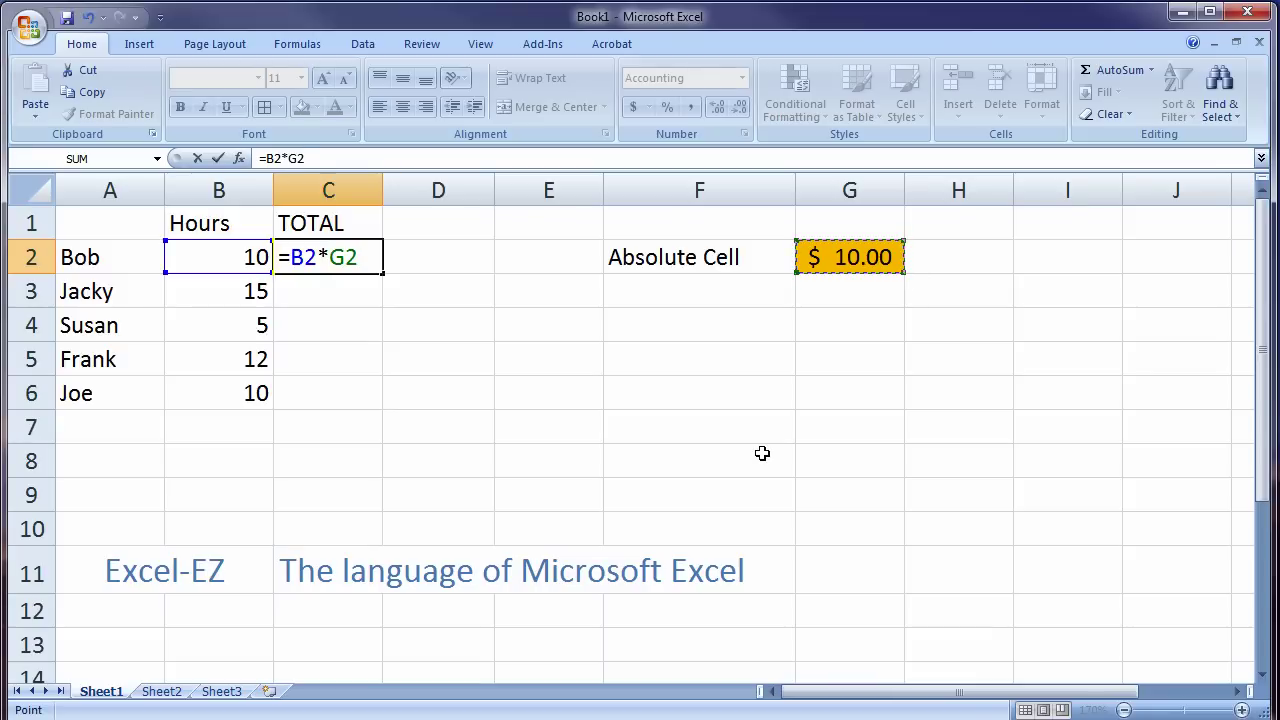
{"action": "key", "text": "Return"}
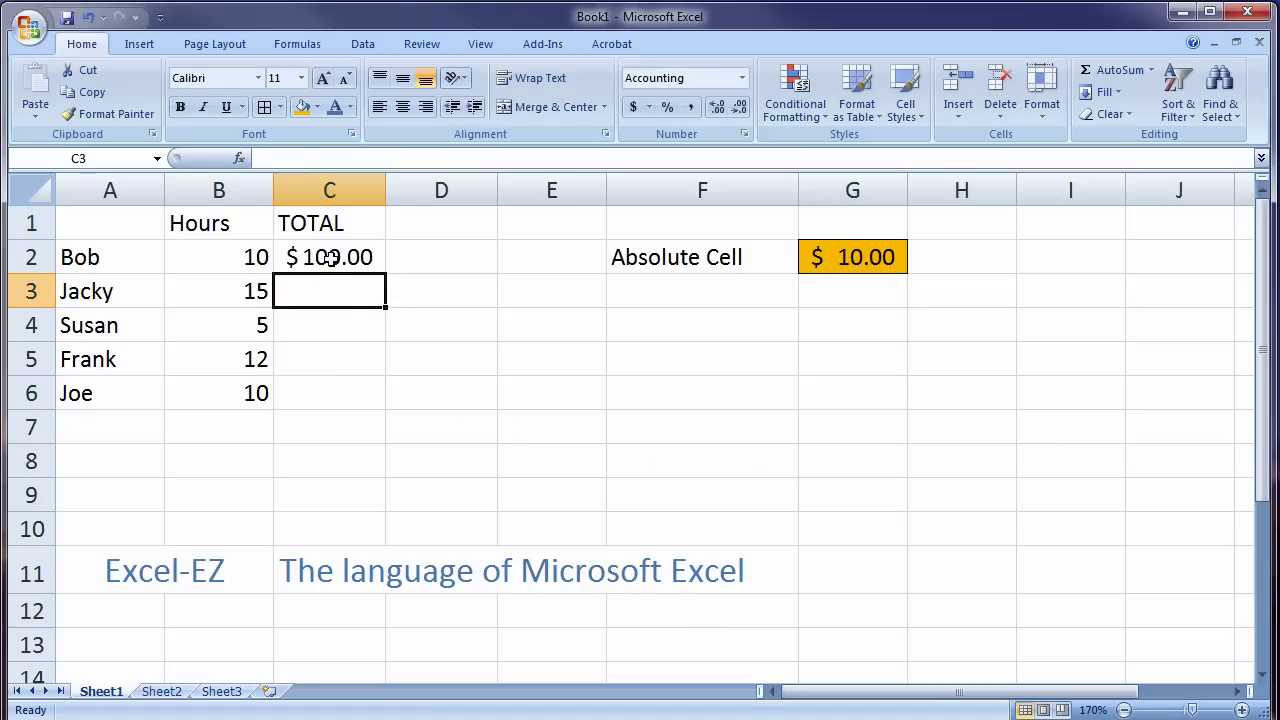
Fill the relative formula =B2*G2 from C2 down through C6
{"action": "left_click", "coordinate": [333, 258]}
{"action": "left_click_drag", "start_coordinate": [385, 273], "coordinate": [376, 406]}
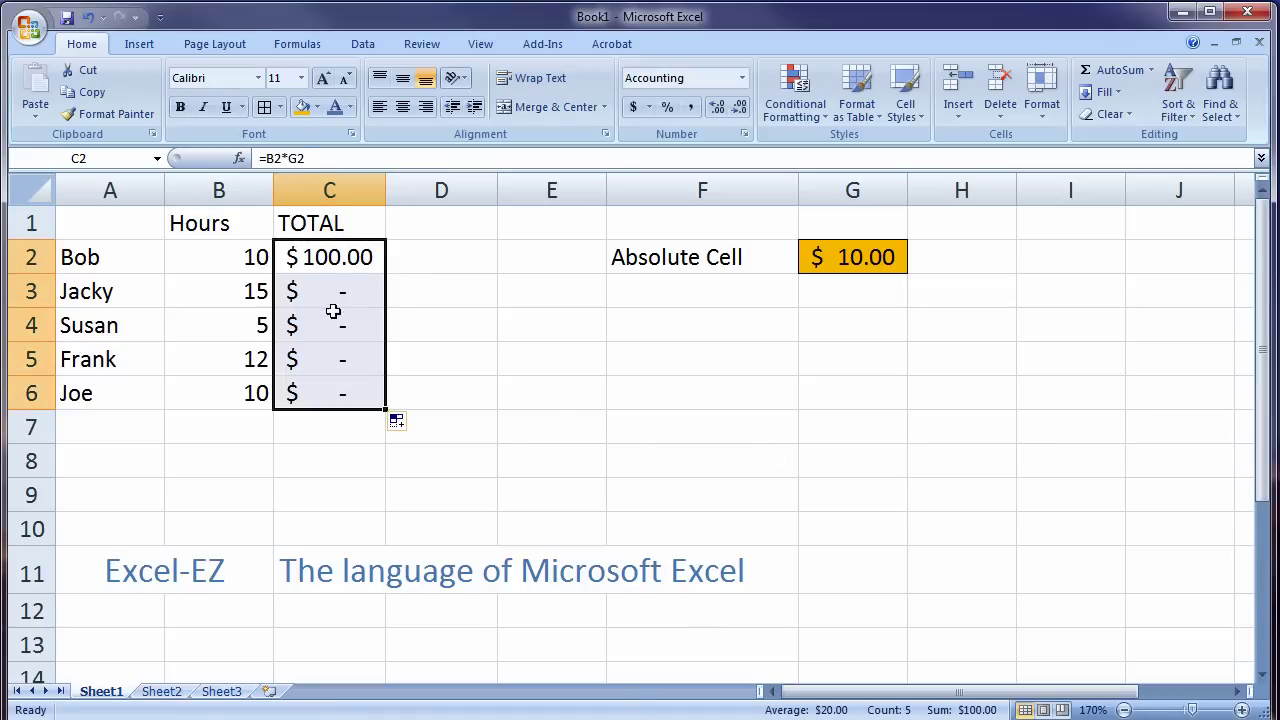
{"action": "left_click", "coordinate": [507, 371]}
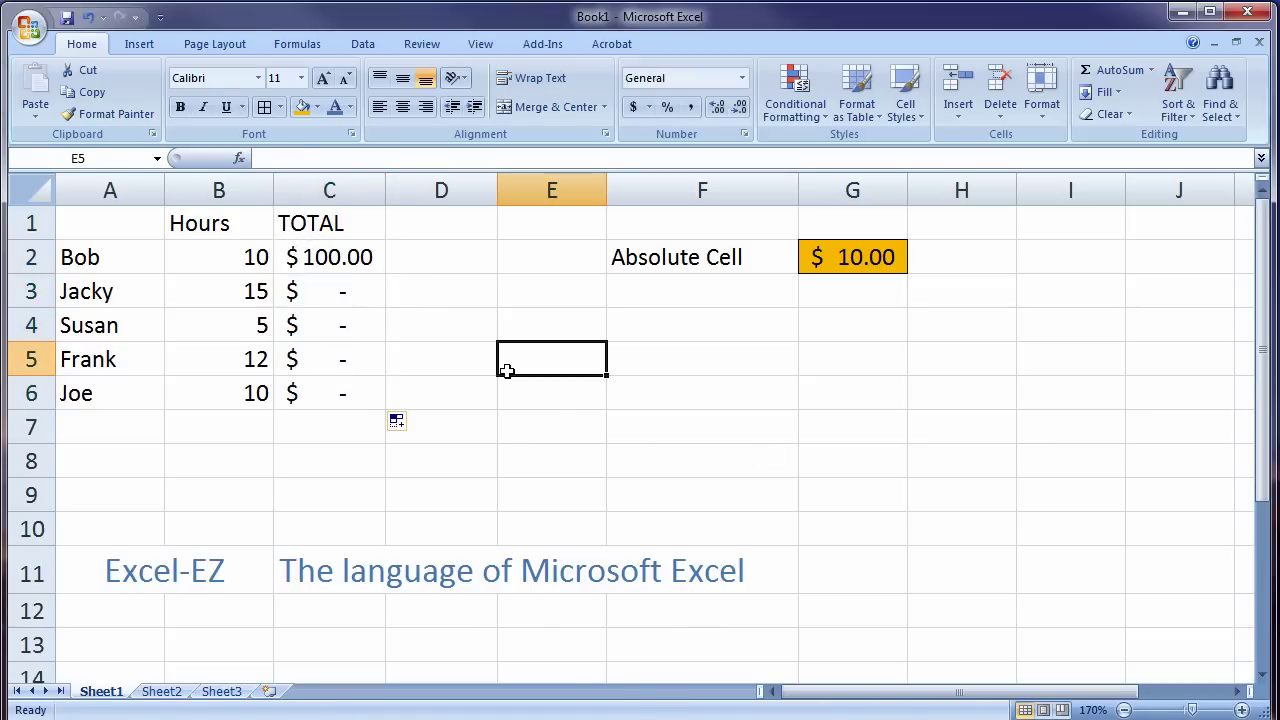
Examine the filled formula in C3 and the cells it references, leaving the formula as it was
{"action": "left_click", "coordinate": [339, 290]}
{"action": "left_click", "coordinate": [445, 428]}
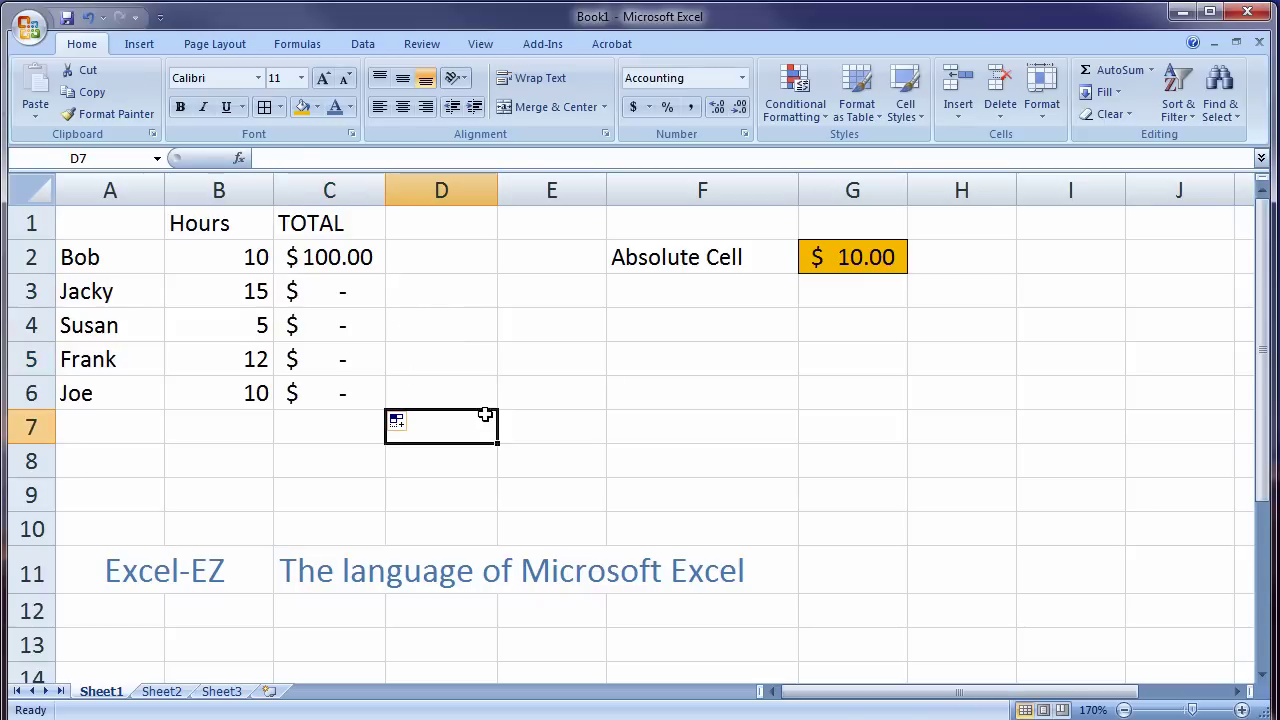
{"action": "double_click", "coordinate": [333, 290]}
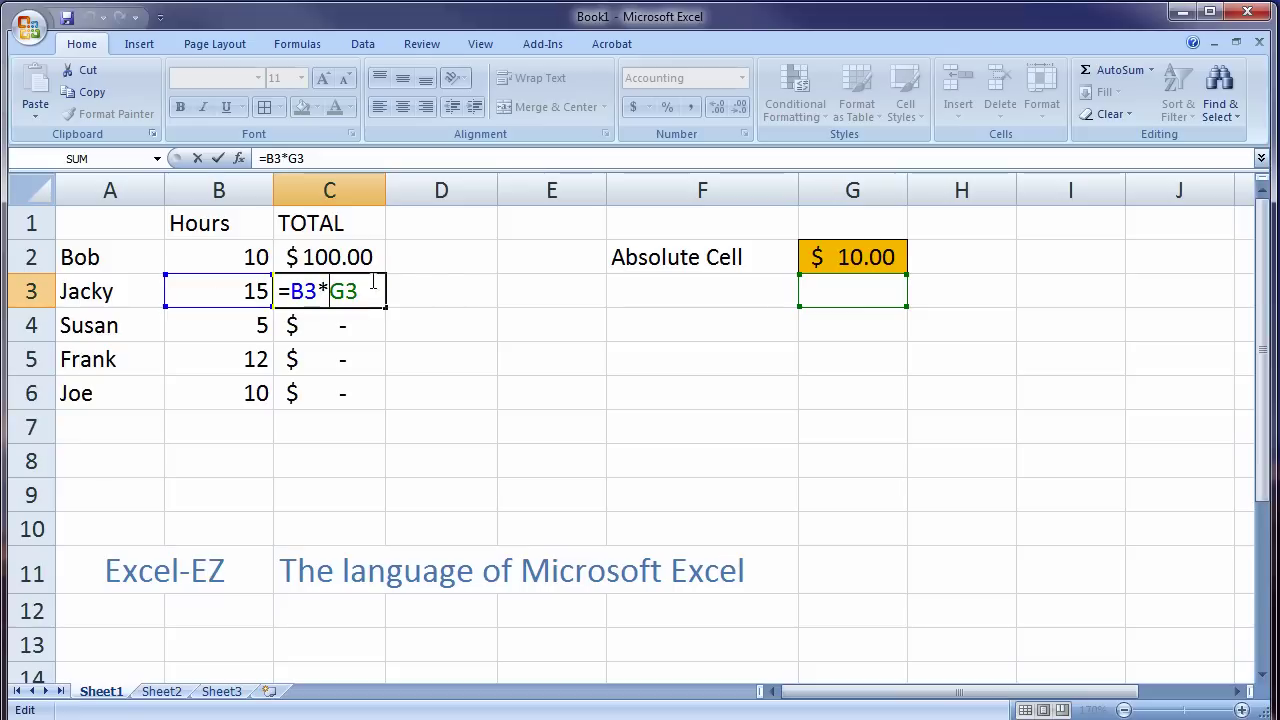
{"action": "left_click", "coordinate": [852, 299]}
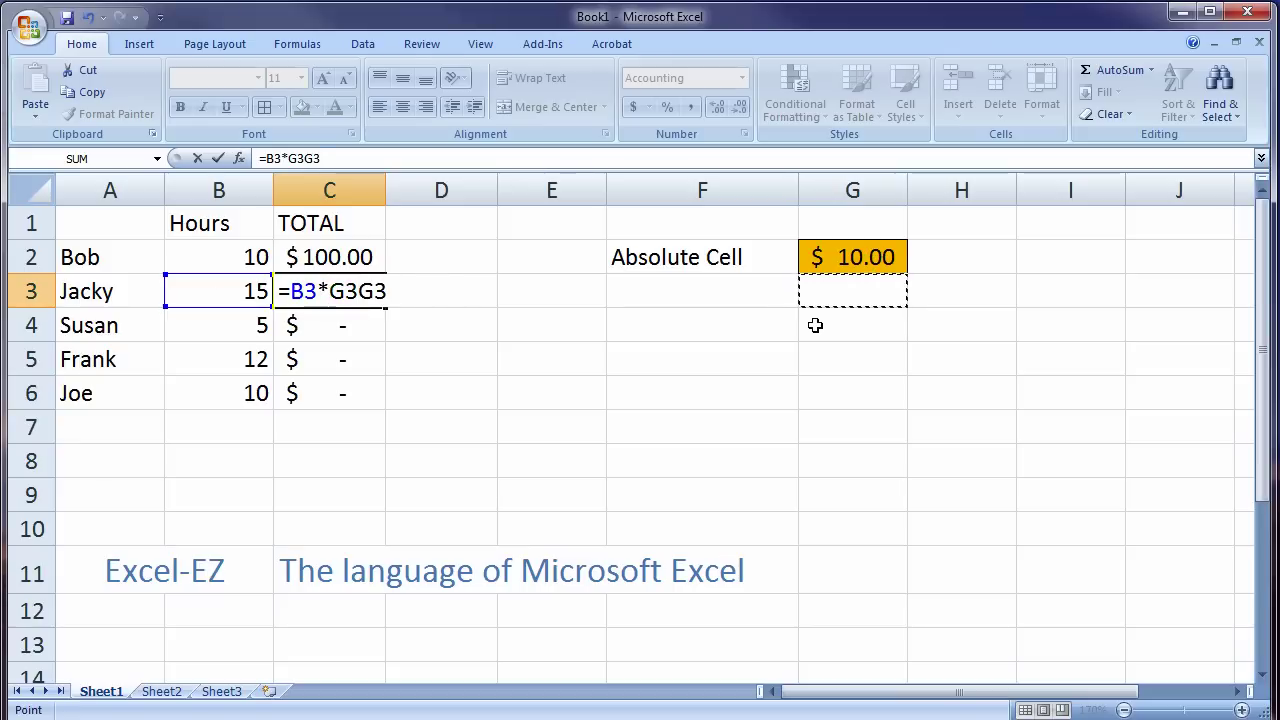
{"action": "key", "text": "BackSpace"}
{"action": "key", "text": "BackSpace"}
{"action": "key", "text": "Return"}
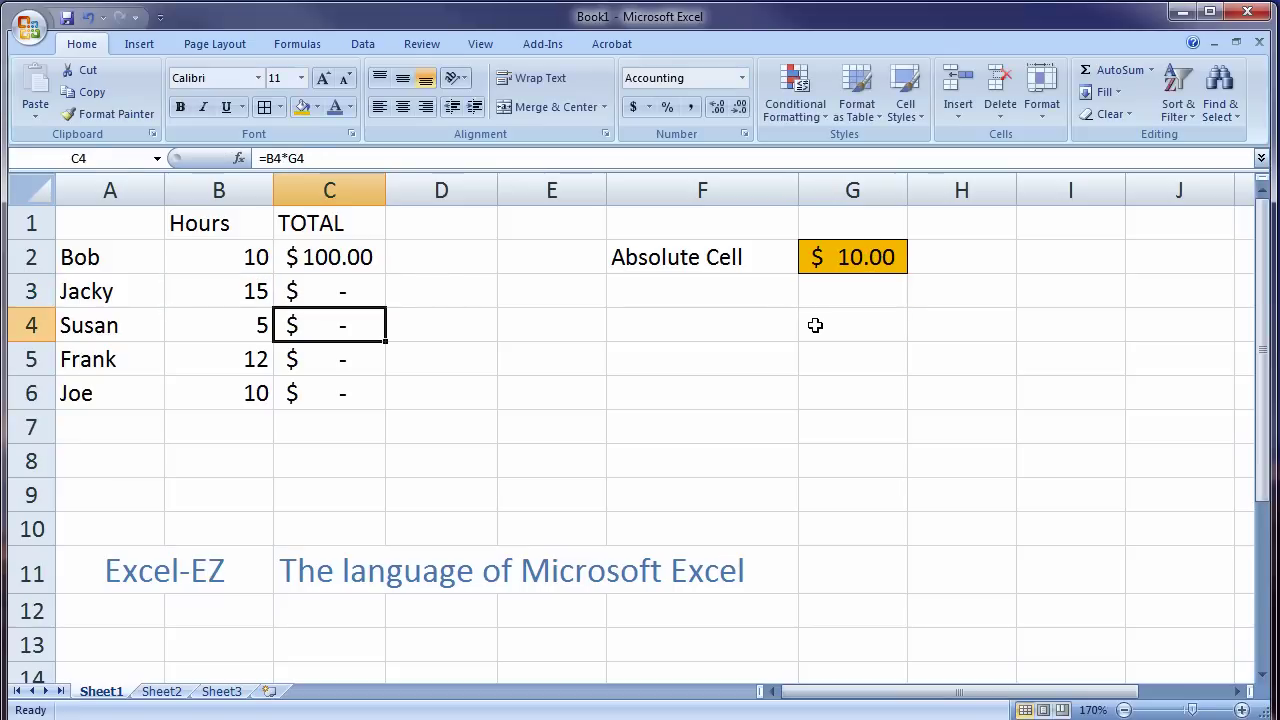
Make the G2 reference in C2's formula absolute so it reads =B2*$G$2, and fill it down through C6
{"action": "left_click", "coordinate": [340, 257]}
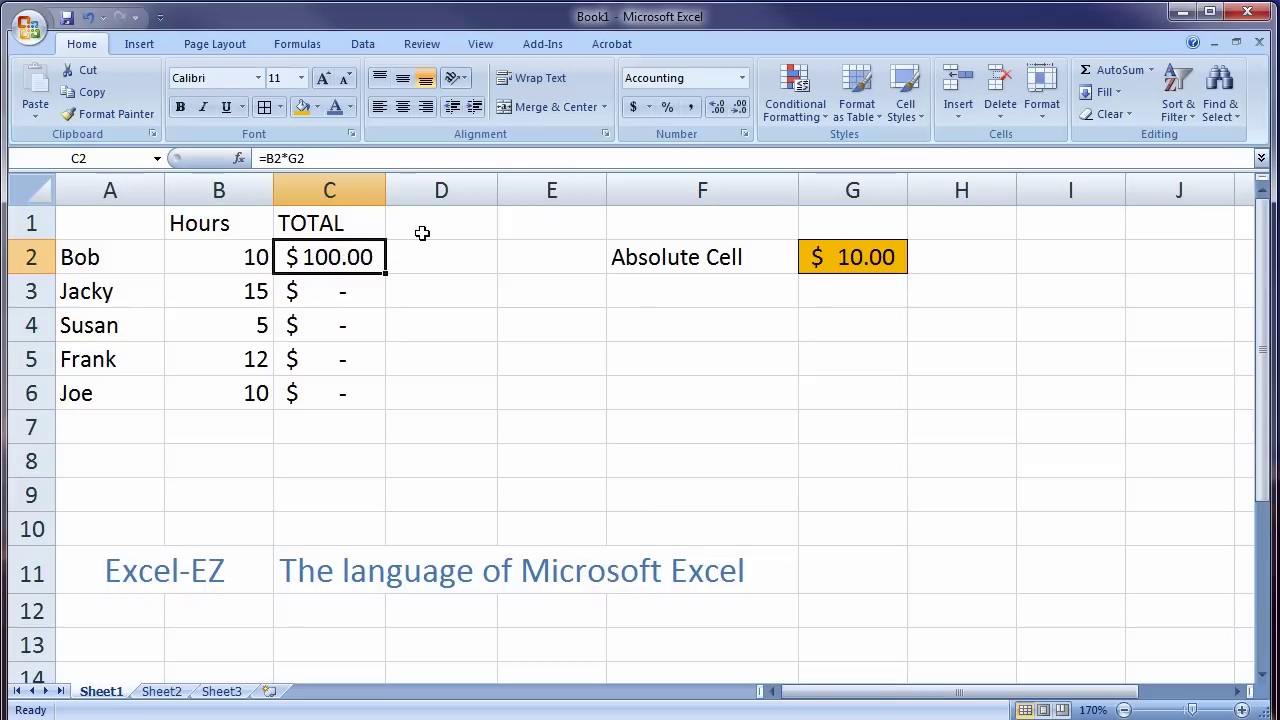
{"action": "left_click", "coordinate": [330, 158]}
{"action": "left_click_drag", "start_coordinate": [330, 158], "coordinate": [290, 158]}
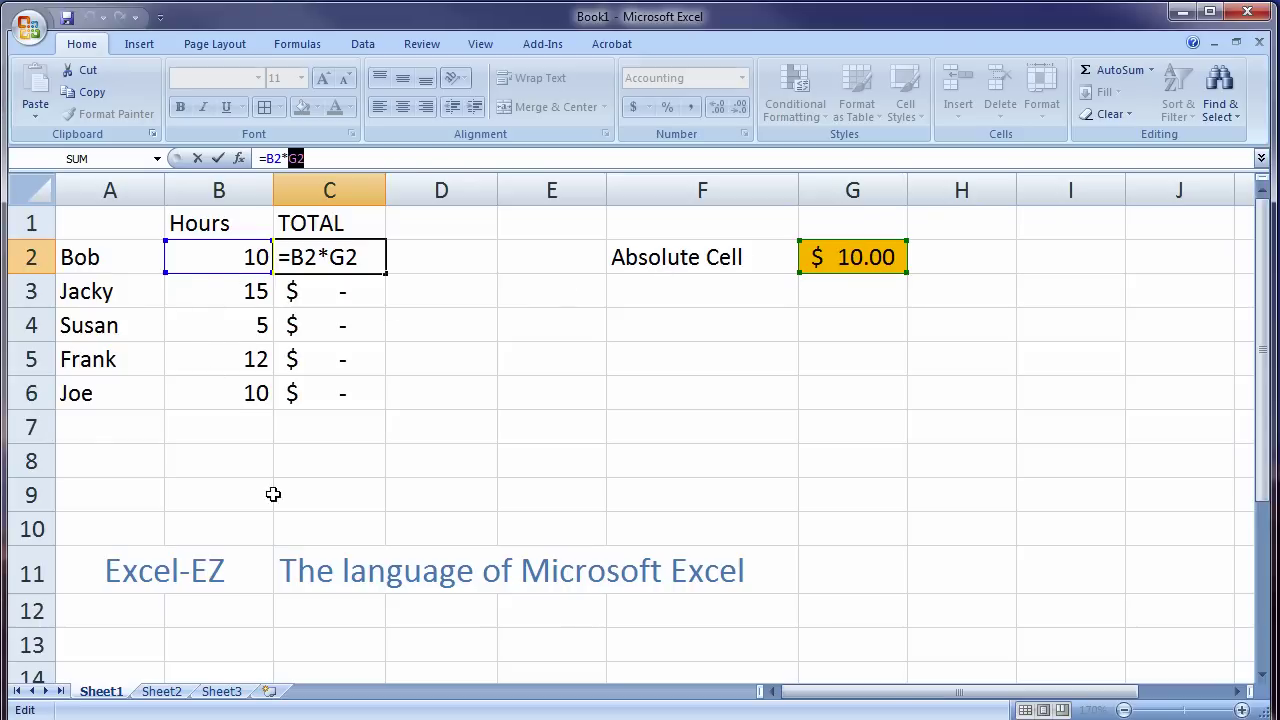
{"action": "left_click", "coordinate": [319, 160]}
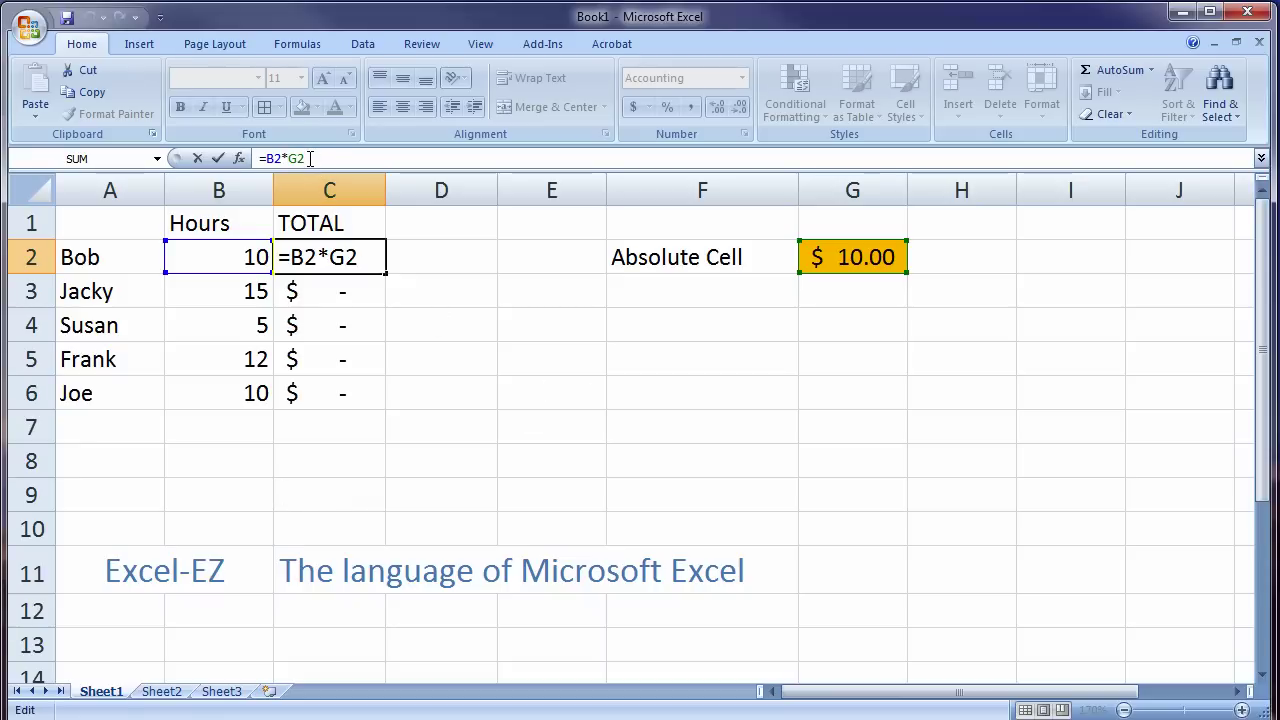
{"action": "left_click_drag", "start_coordinate": [306, 158], "coordinate": [297, 158]}
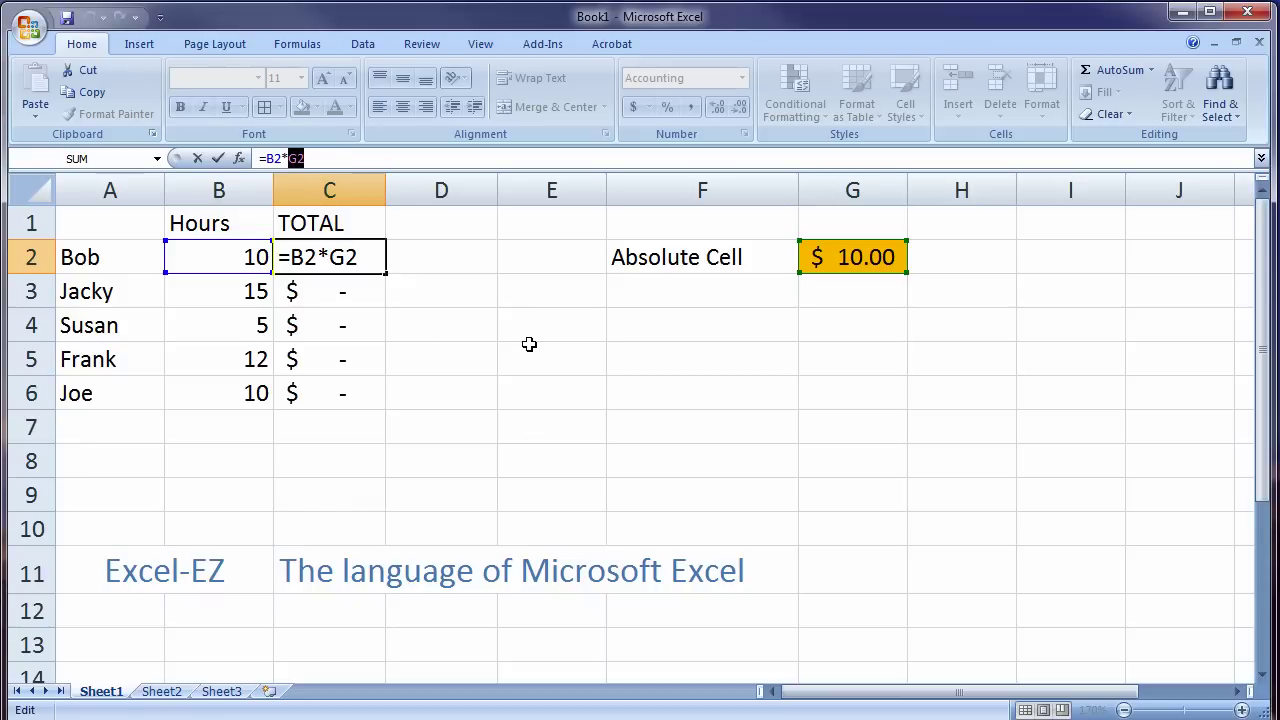
{"action": "key", "text": "F4"}
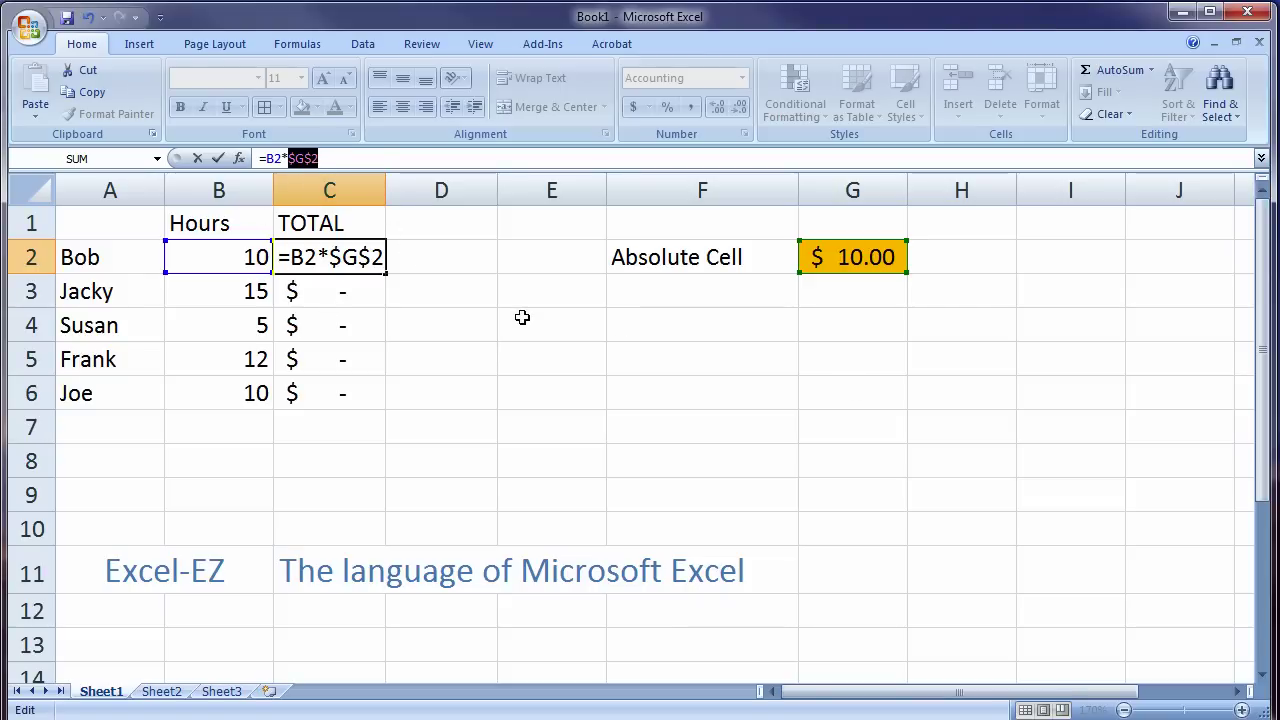
{"action": "key", "text": "Return"}
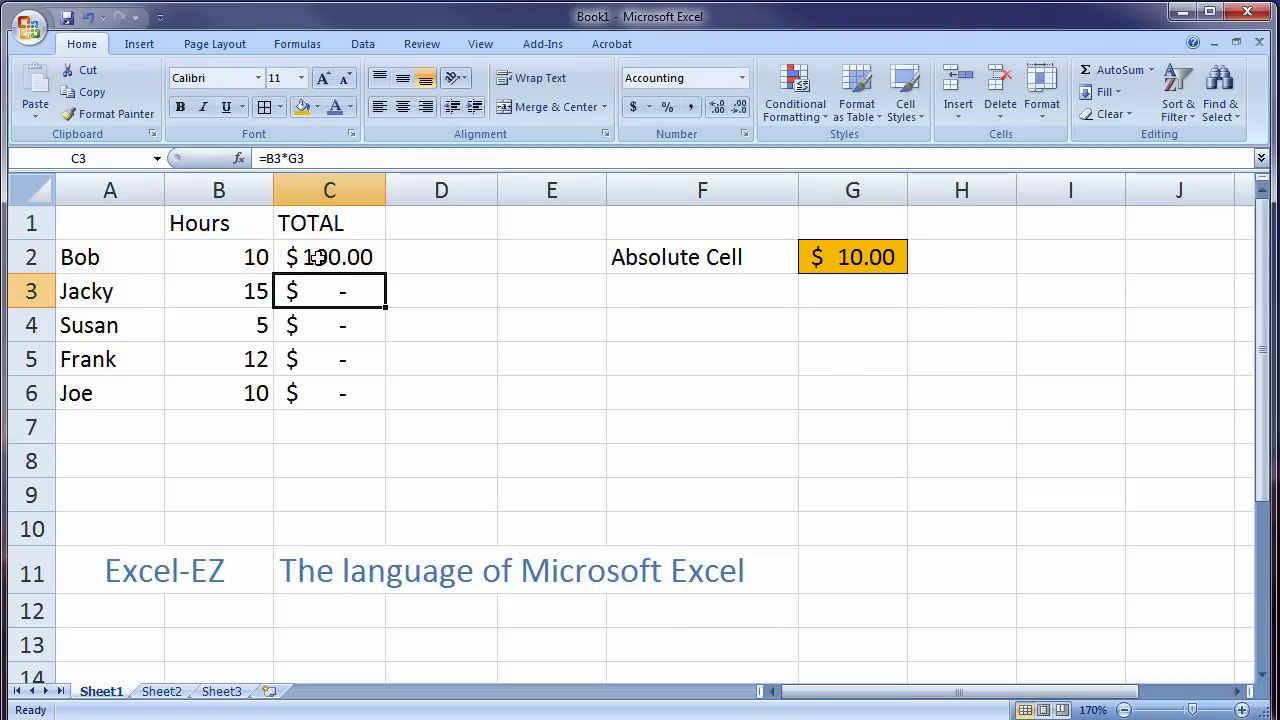
{"action": "left_click", "coordinate": [340, 257]}
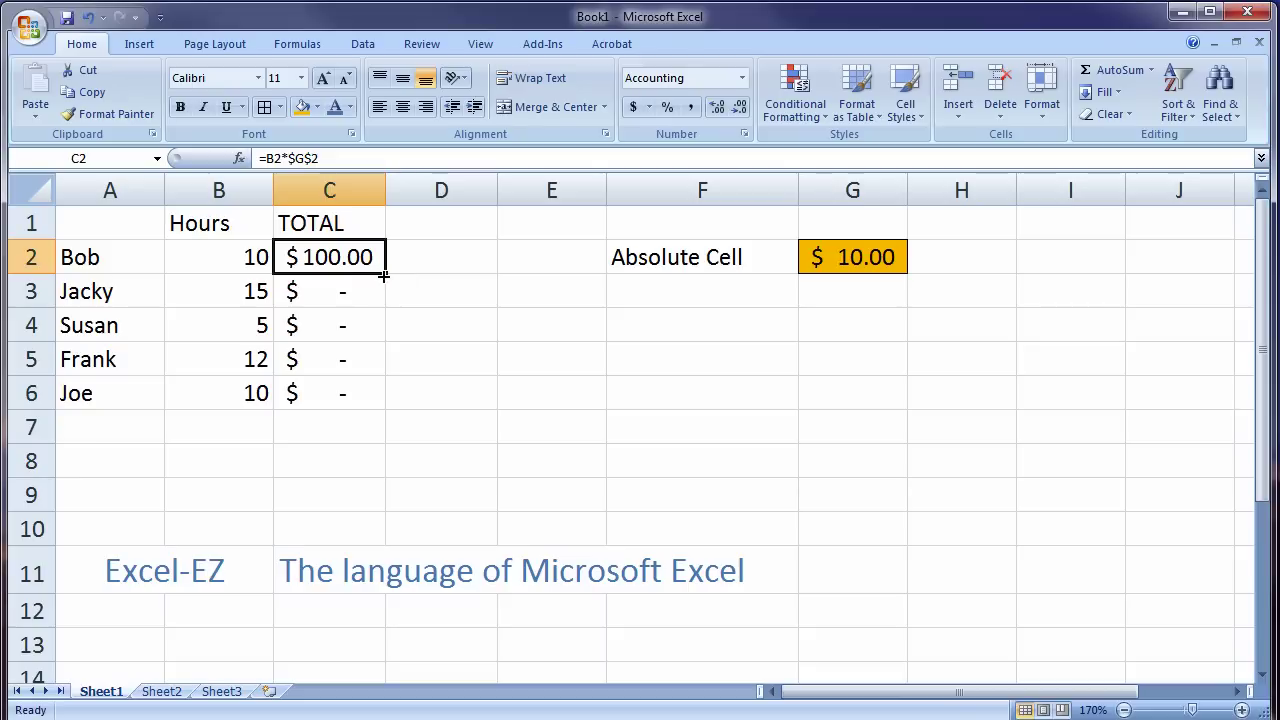
{"action": "left_click_drag", "start_coordinate": [384, 274], "coordinate": [370, 404]}
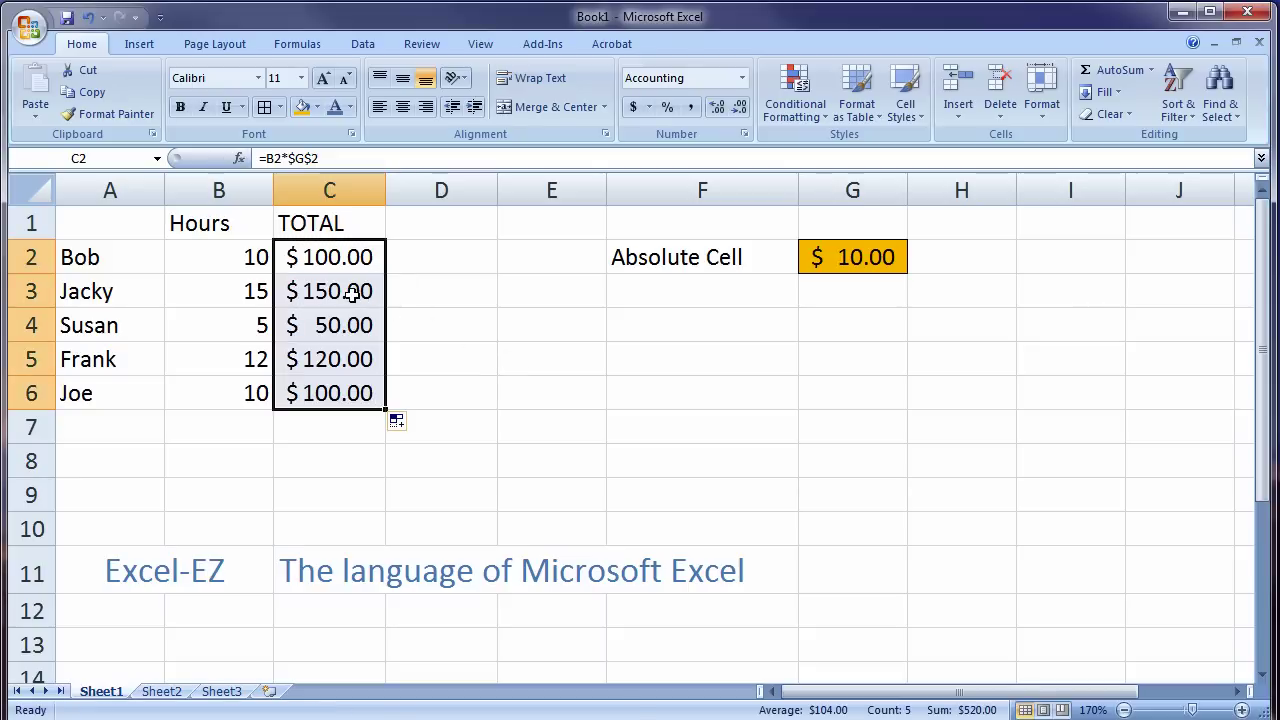
Review the filled formulas in C3:C6 and the cells they reference
{"action": "left_click", "coordinate": [352, 290]}
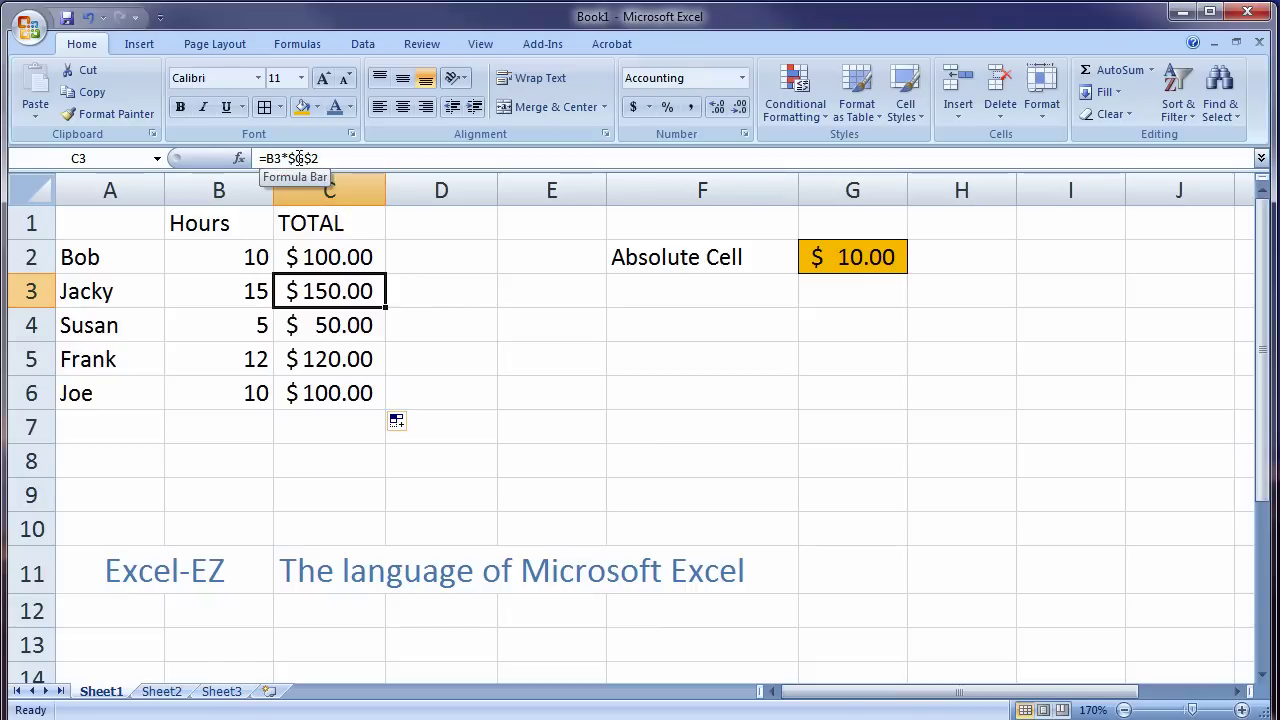
{"action": "left_click", "coordinate": [329, 333]}
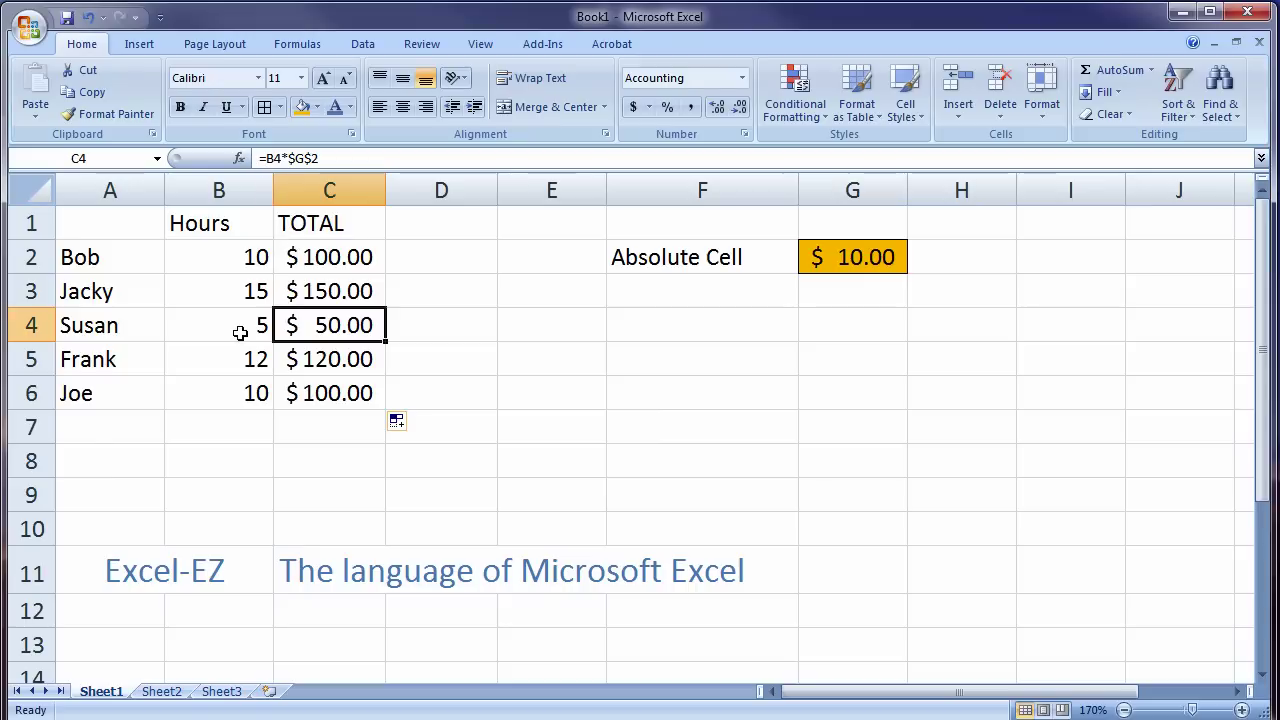
{"action": "double_click", "coordinate": [333, 325]}
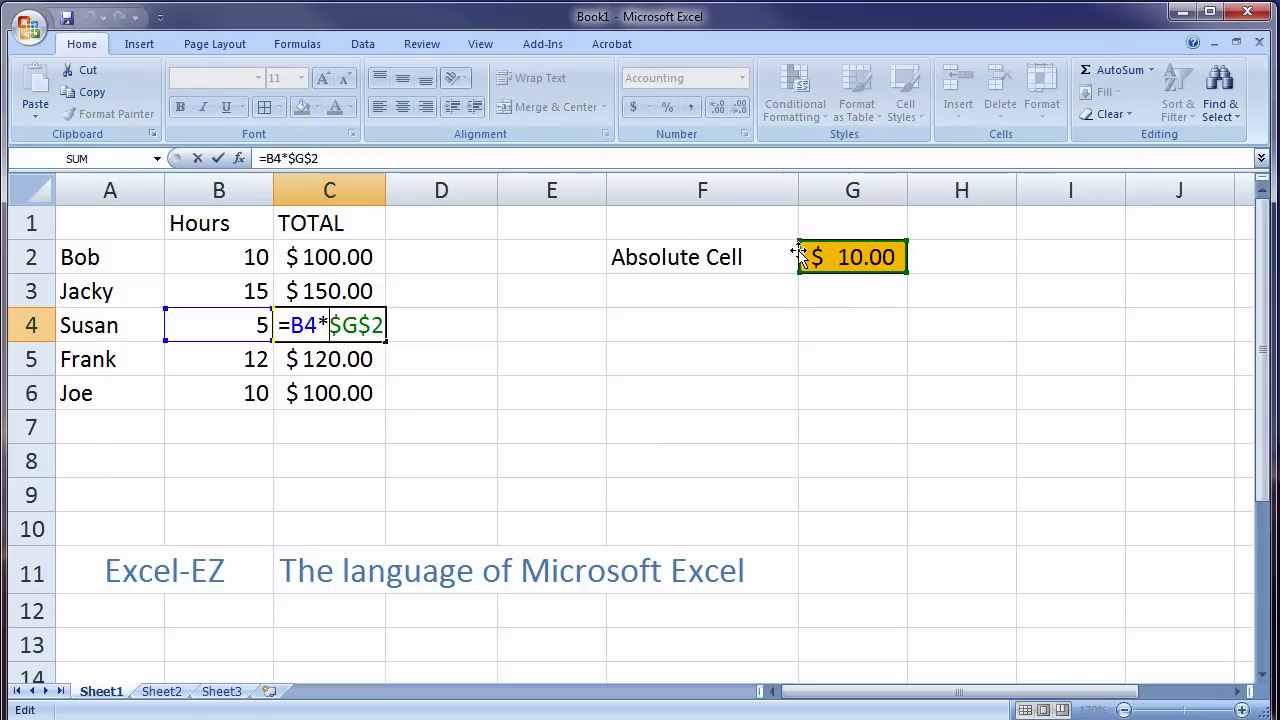
{"action": "key", "text": "Return"}
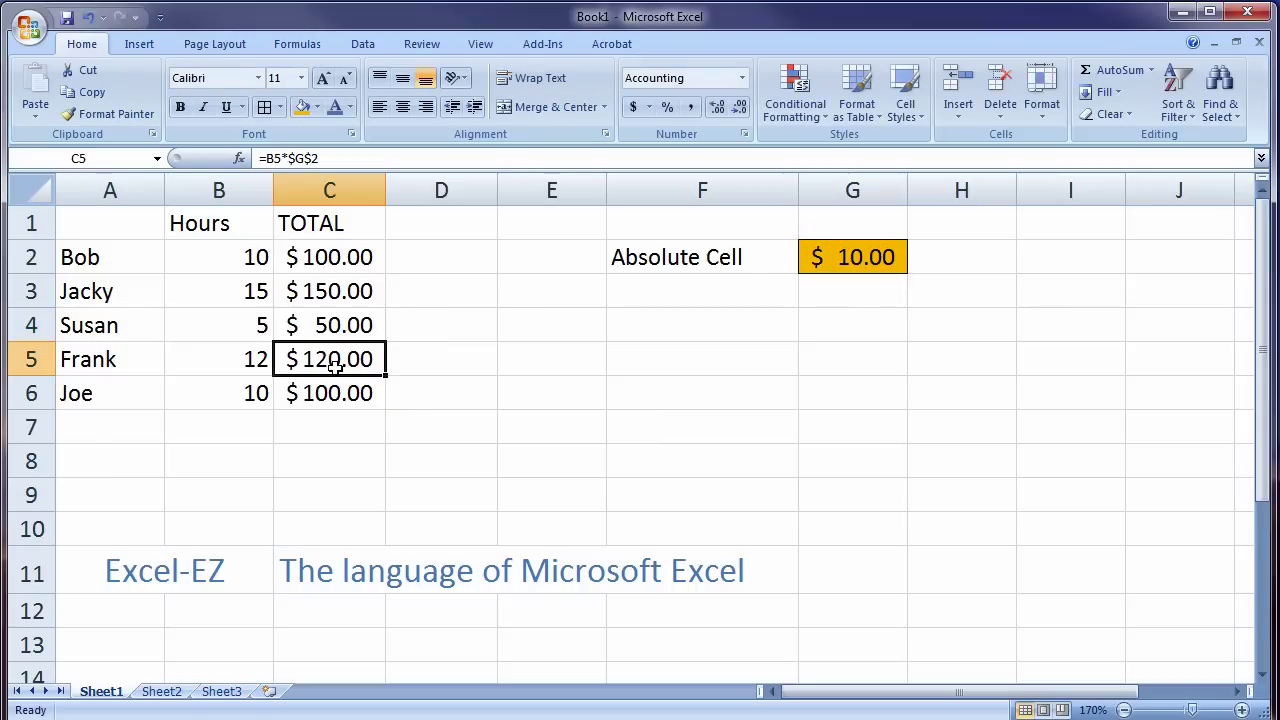
{"action": "double_click", "coordinate": [332, 360]}
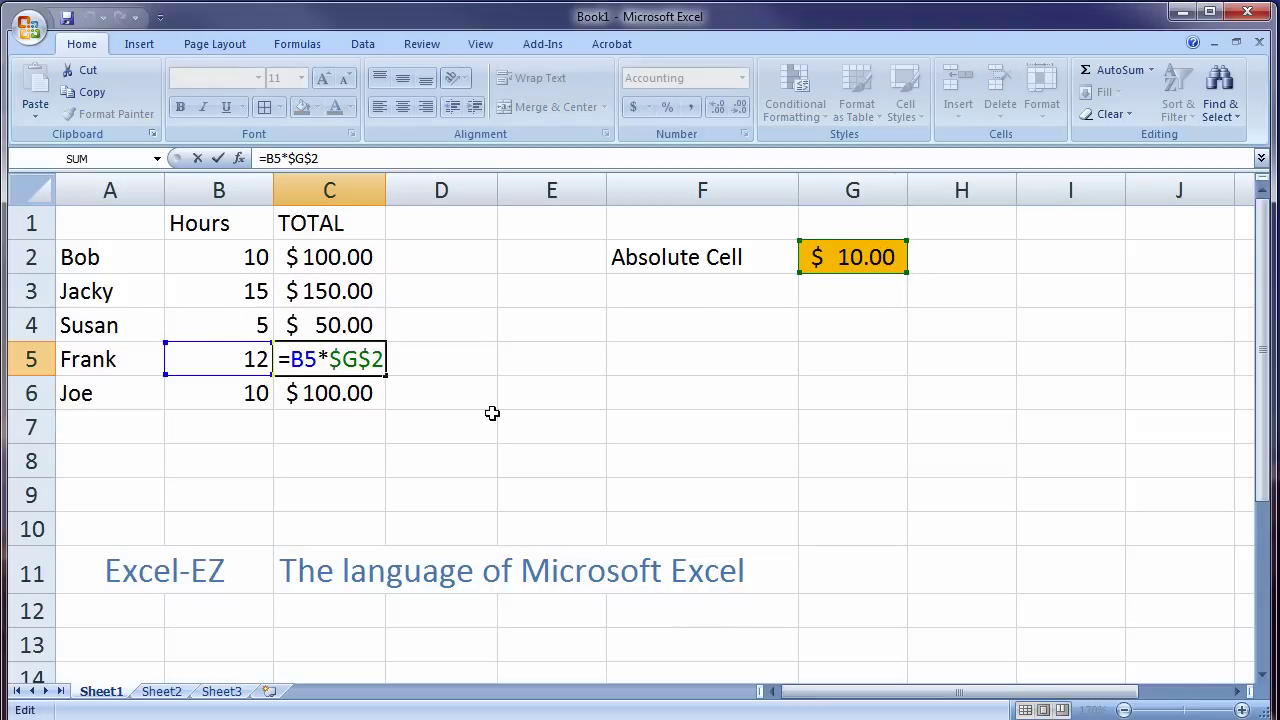
{"action": "key", "text": "Return"}
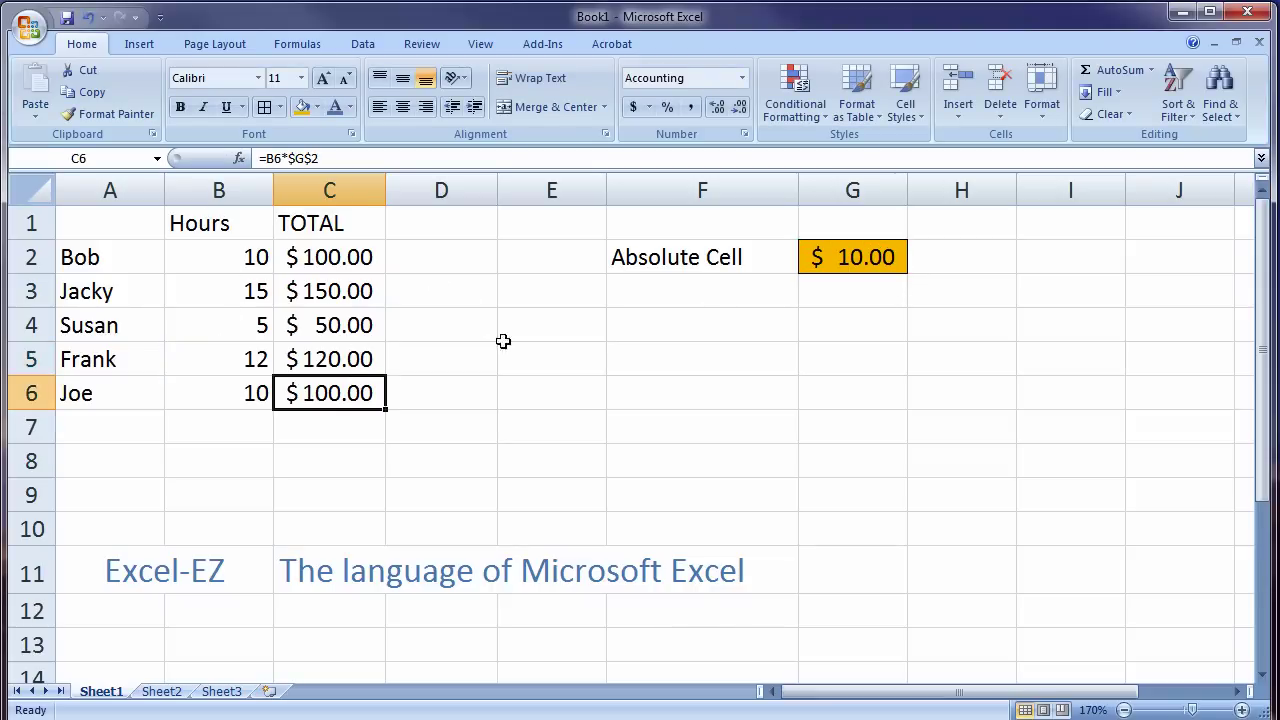
Set the rate in G2, the orange absolute cell, to 12
{"action": "left_click", "coordinate": [880, 259]}
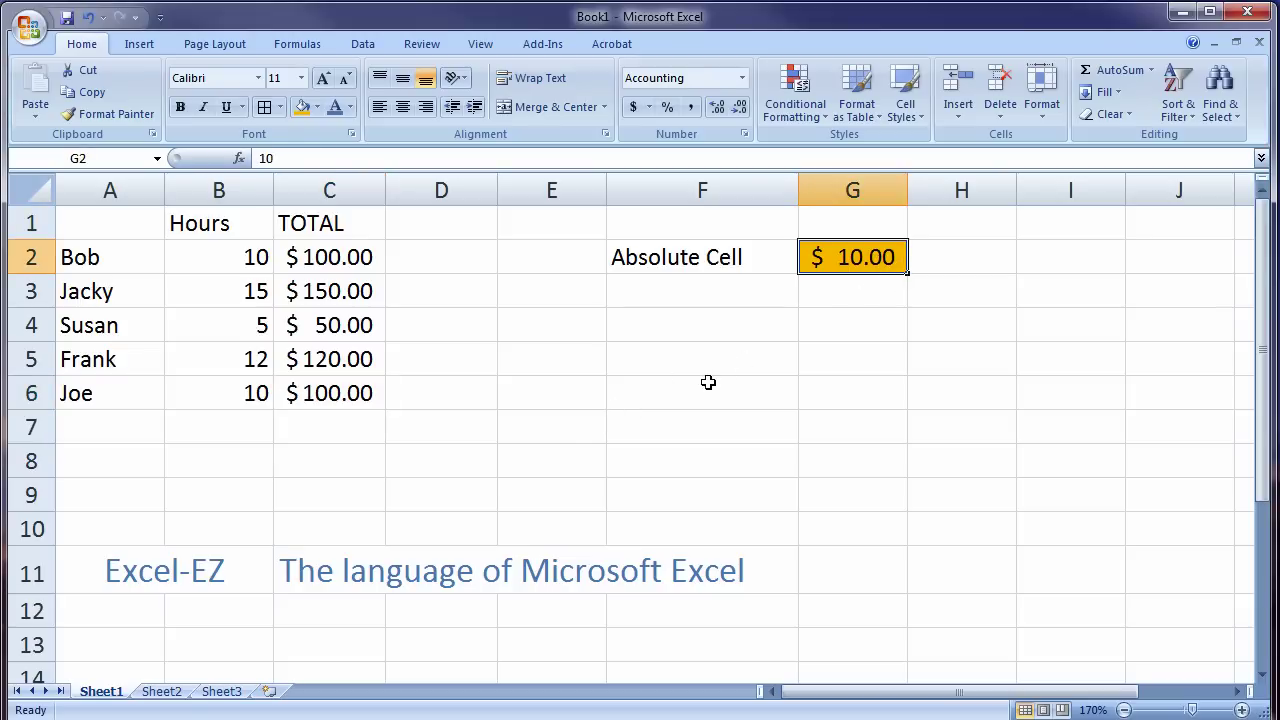
{"action": "type", "text": "12"}
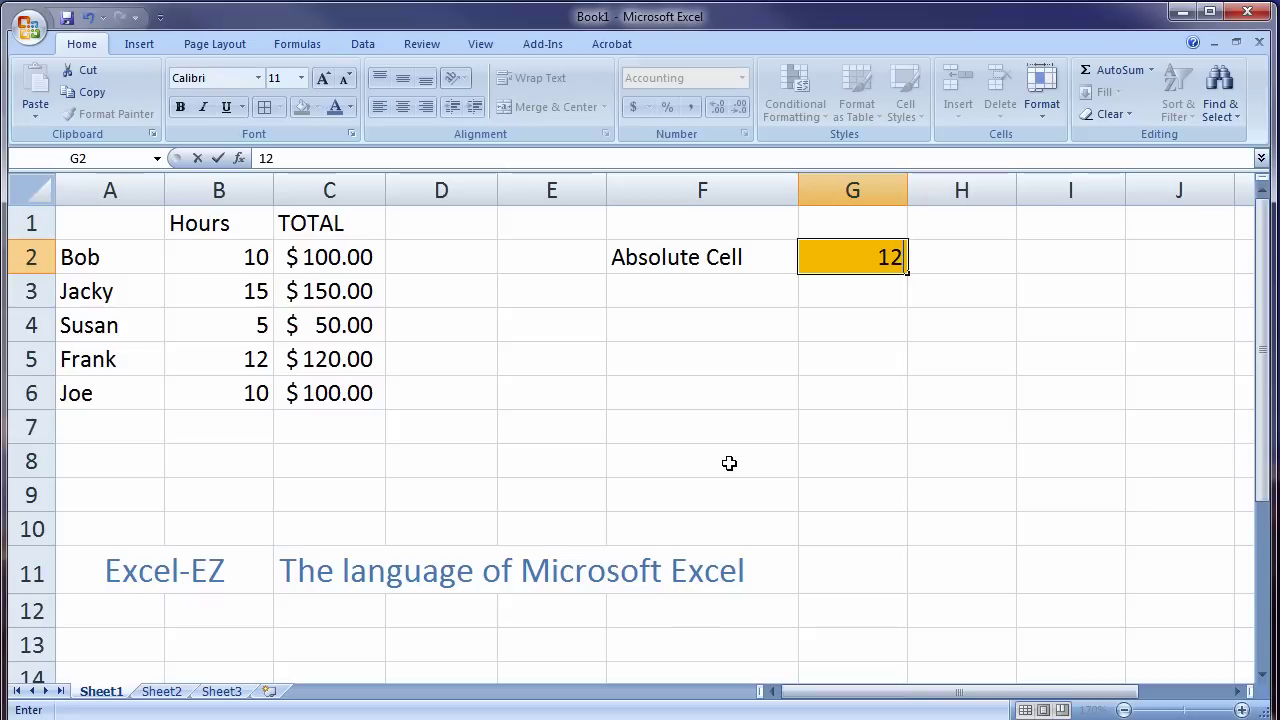
{"action": "key", "text": "Return"}
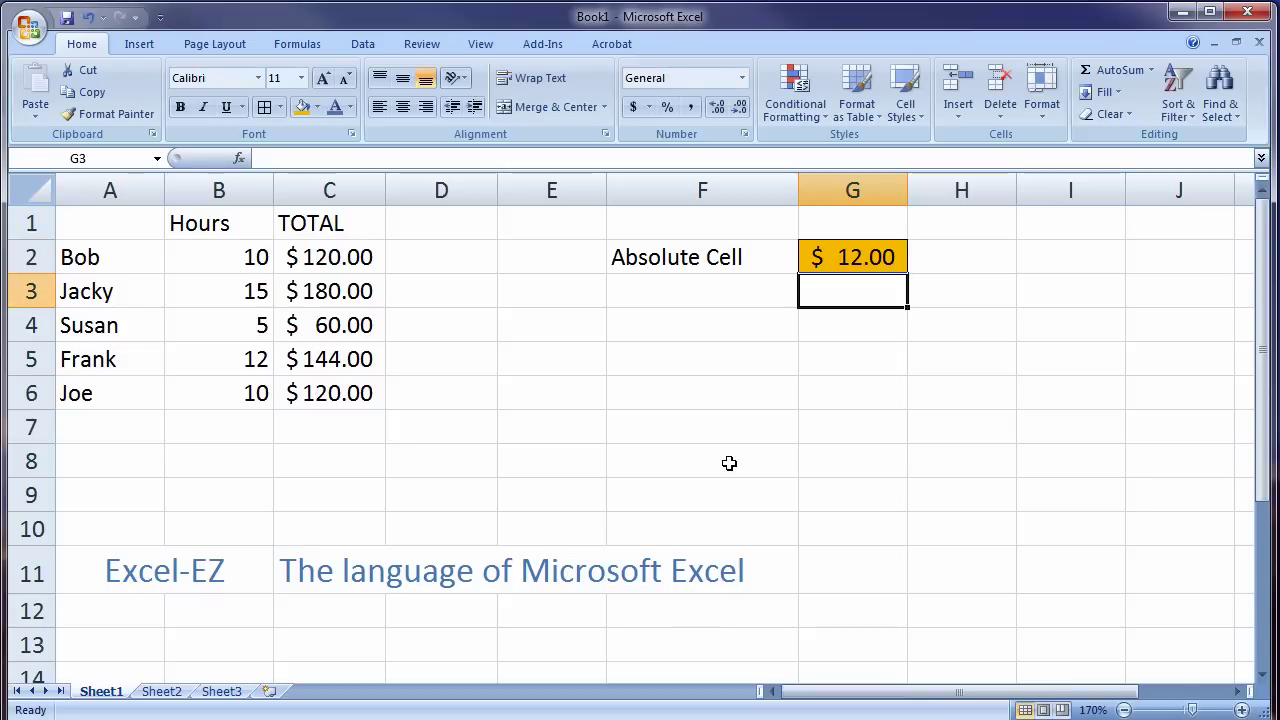